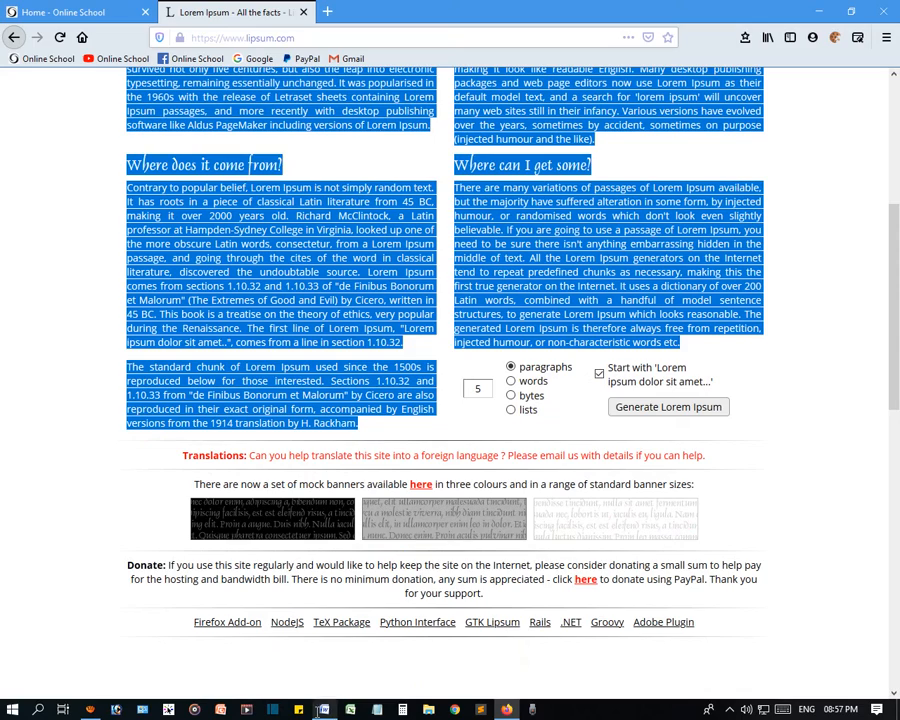
- Switch to the Word document and paste the copied Lorem Ipsum text into it
key(alt+Tab)
key(ctrl+v)
scroll(420, 420, up, 10)
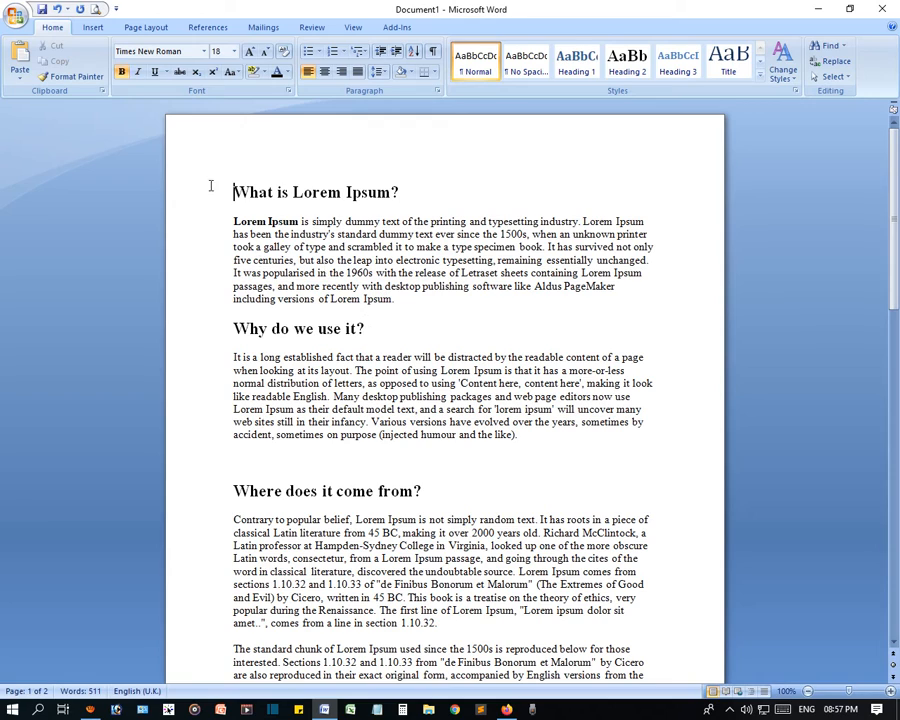
- Insert the picture Panpata.jpg at the start of the document and shrink it to about 6.6 × 6.7 cm
click(92, 27)
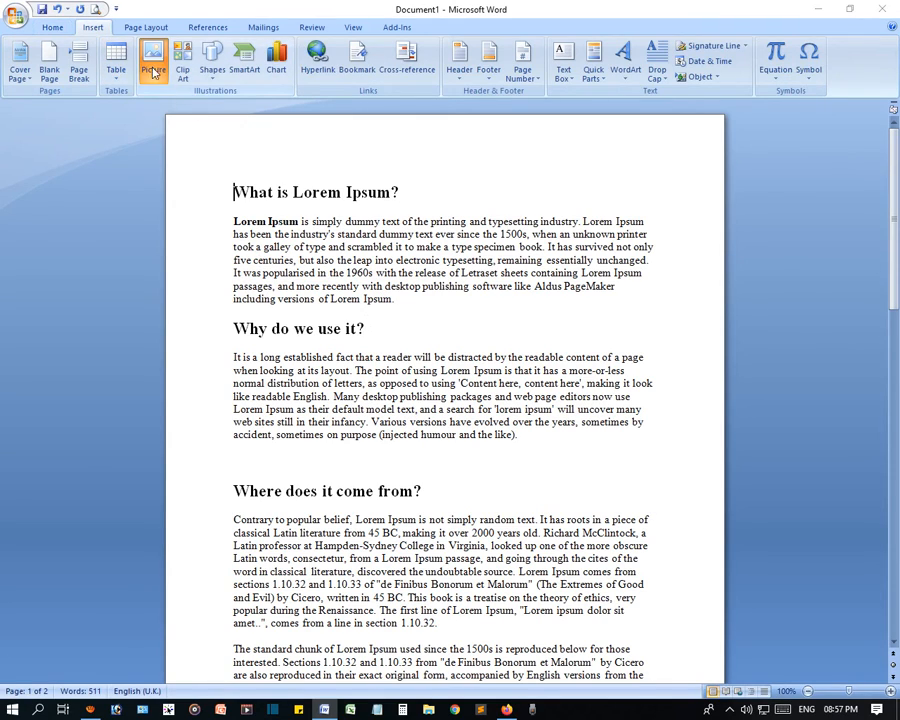
click(154, 72)
double_click(546, 106)
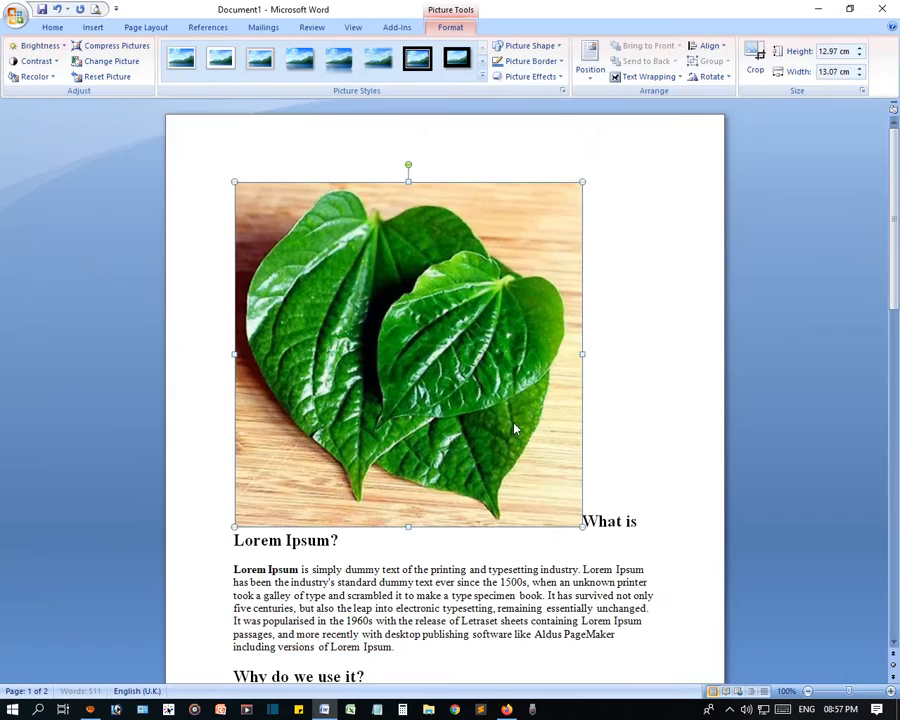
drag(582, 526, 411, 313)
click(473, 340)
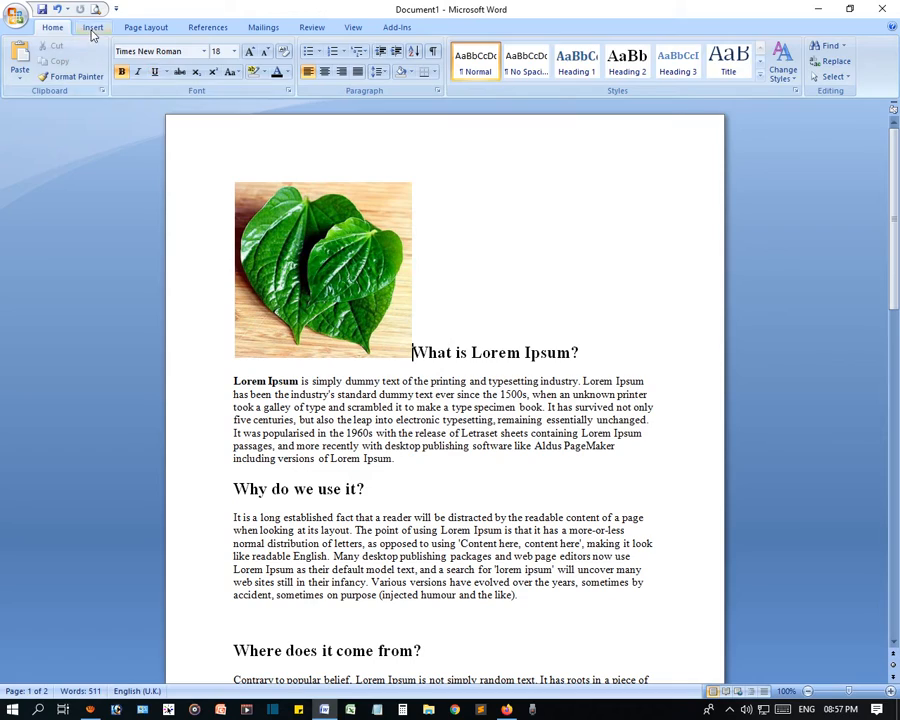
- Insert a second copy of Panpata.jpg after the first picture and shrink it to about 6.2 × 6.2 cm
click(90, 28)
click(153, 62)
double_click(546, 106)
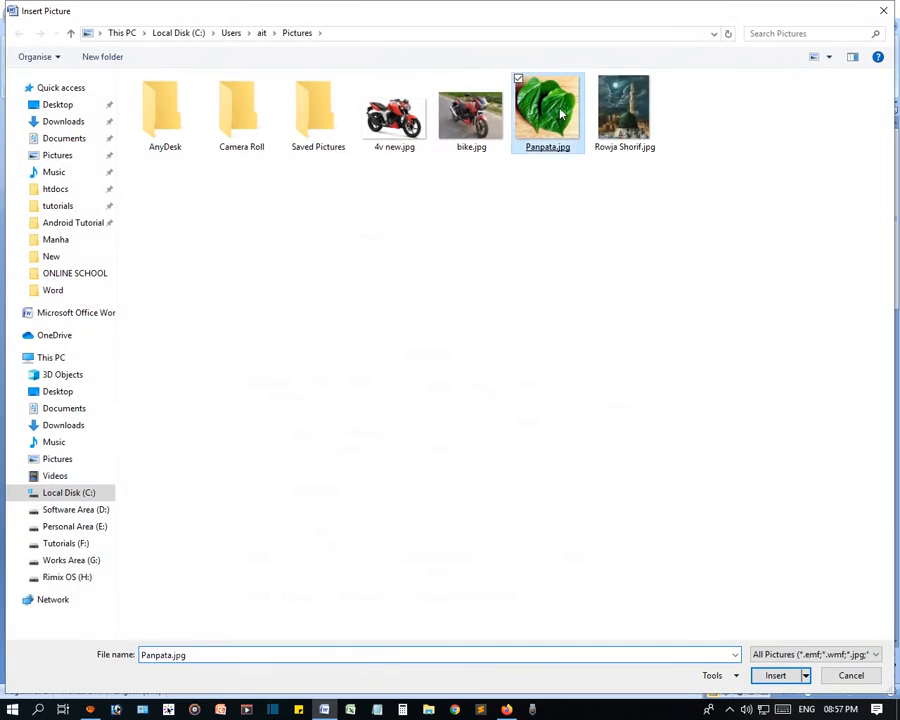
scroll(460, 505, down, 4)
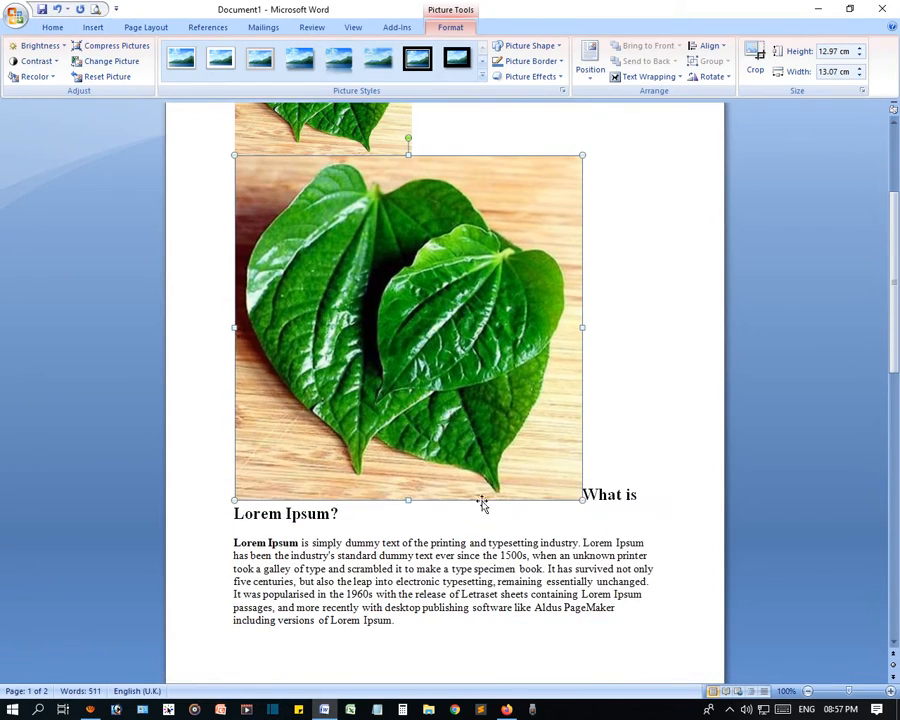
drag(582, 499, 400, 320)
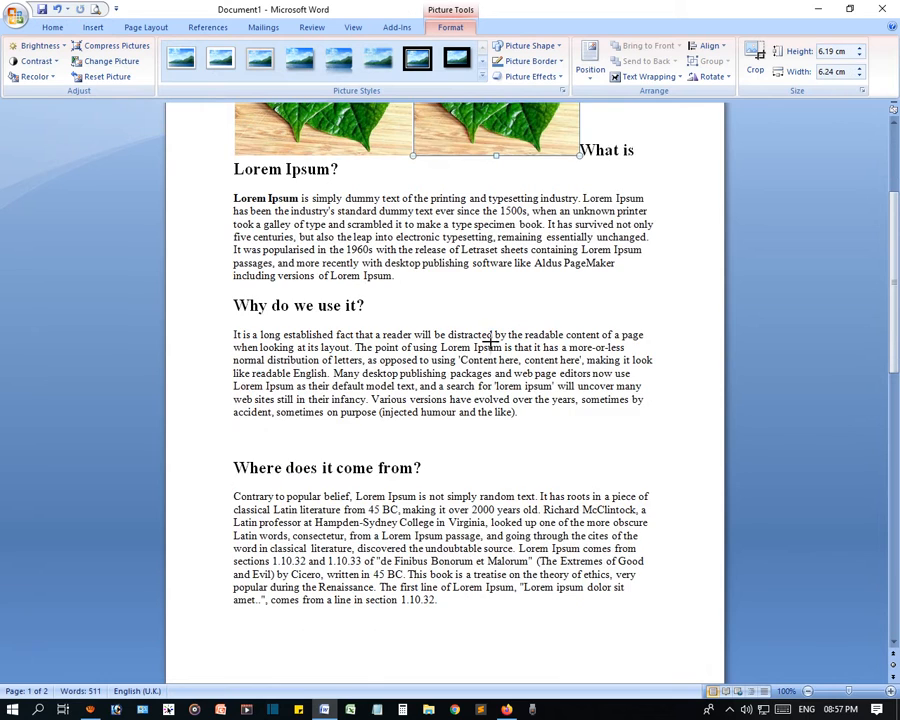
click(465, 404)
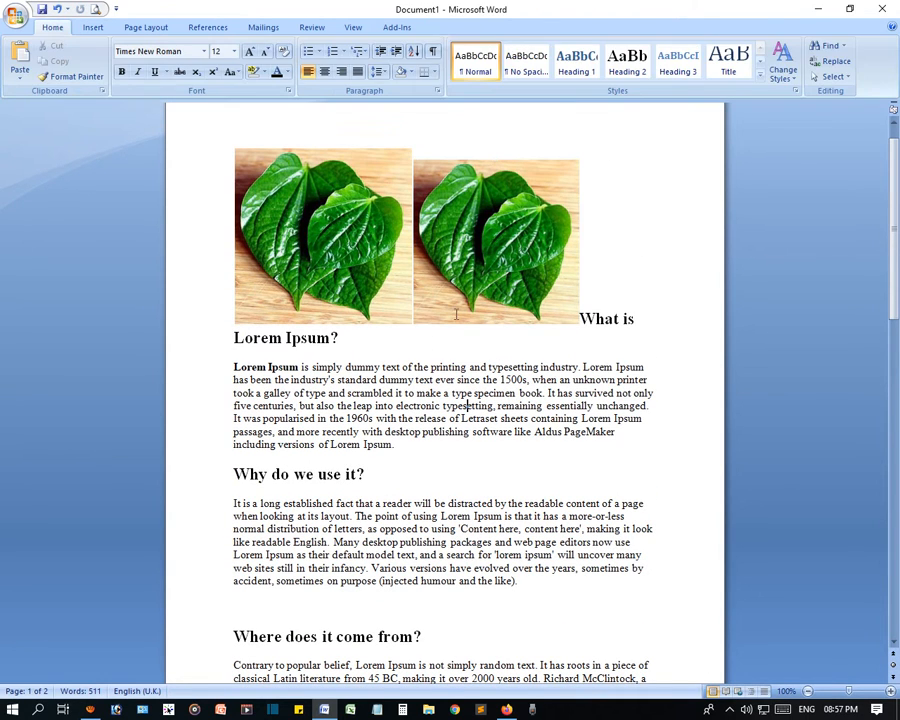
- Enlarge the second picture to about 7.9 × 7.9 cm
click(479, 270)
drag(579, 323, 622, 357)
click(483, 403)
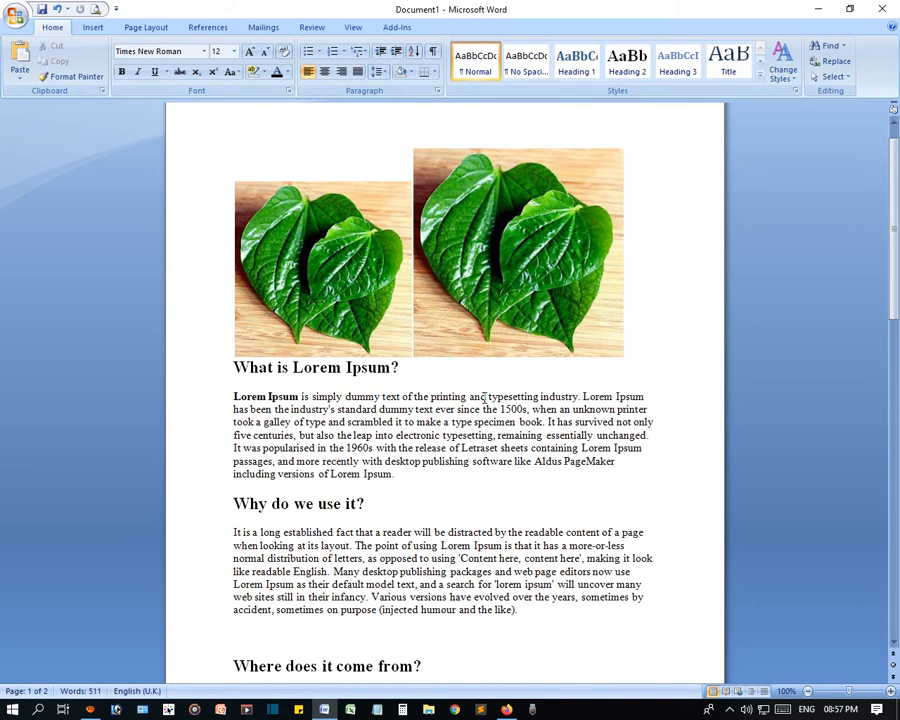
- Apply the oval picture style with a grey metallic frame to the first leaf picture
click(320, 270)
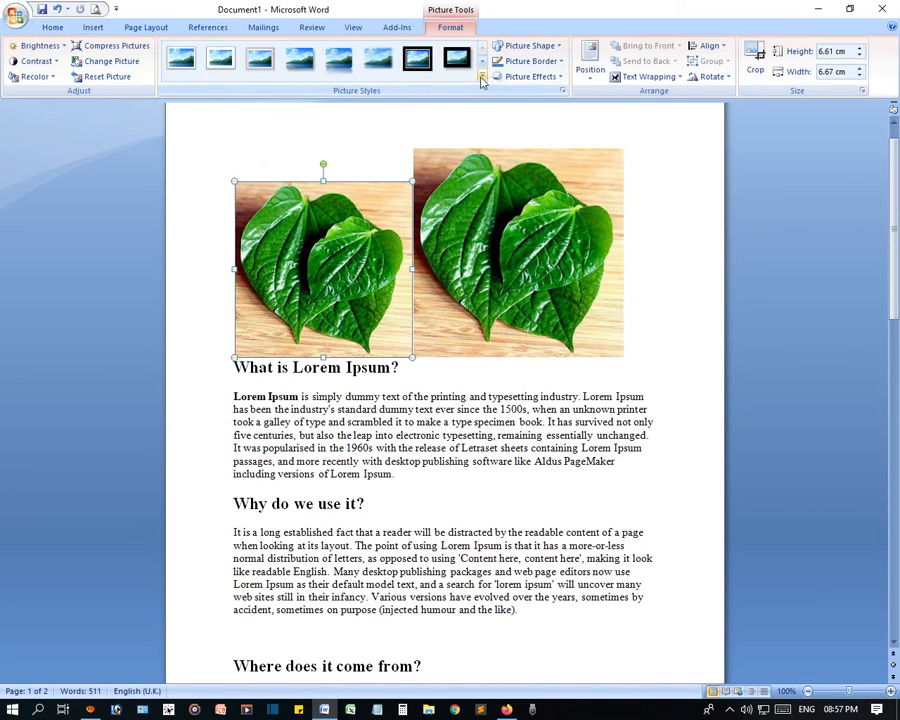
click(480, 90)
click(299, 176)
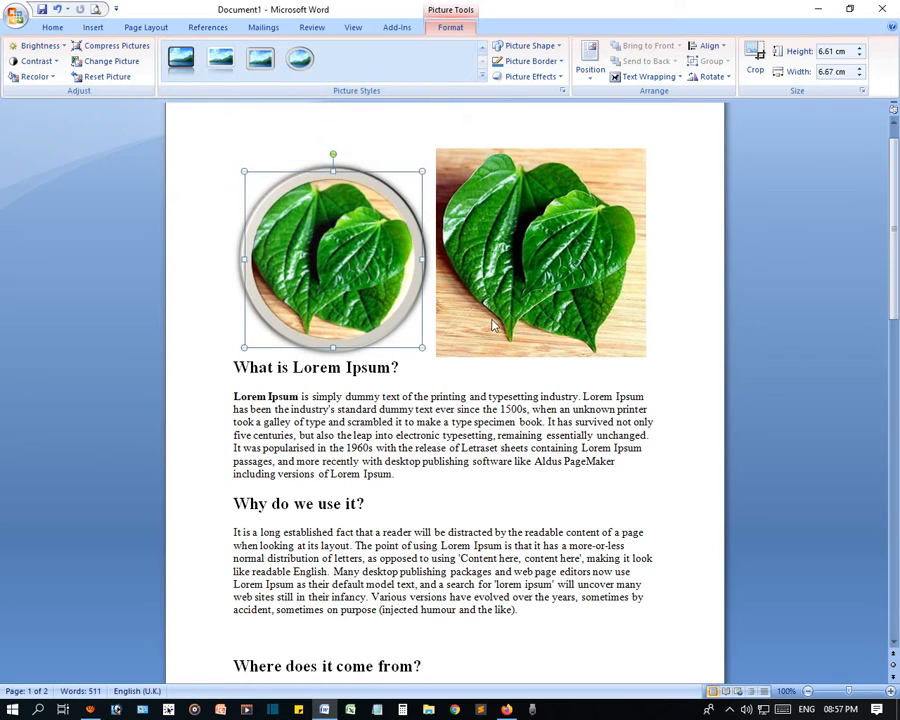
click(544, 421)
- Apply the tilted perspective picture style with rounded, bevelled corners to the second leaf picture
click(506, 262)
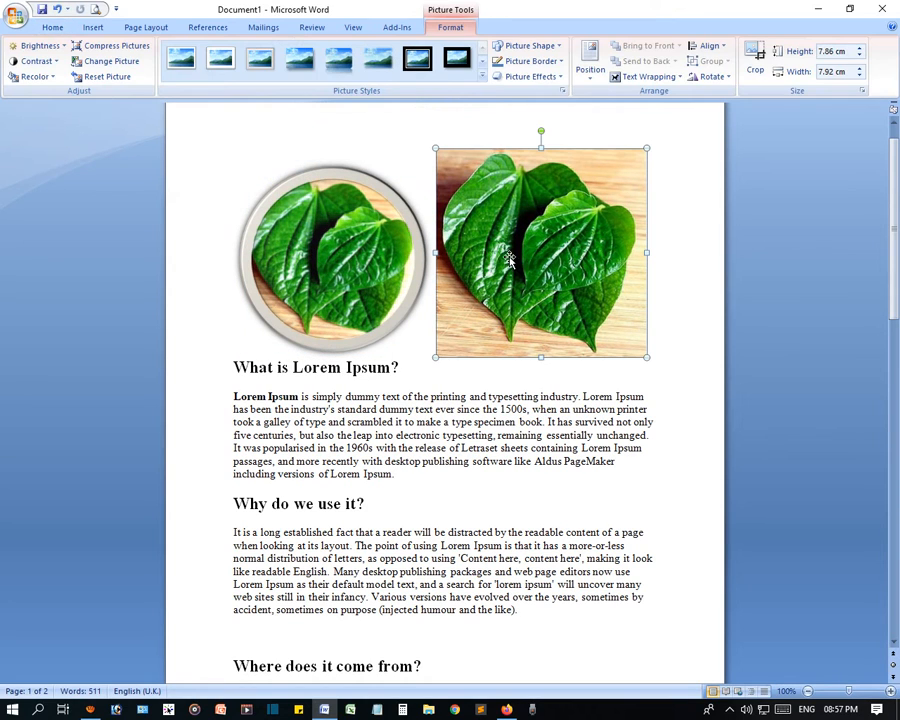
click(486, 88)
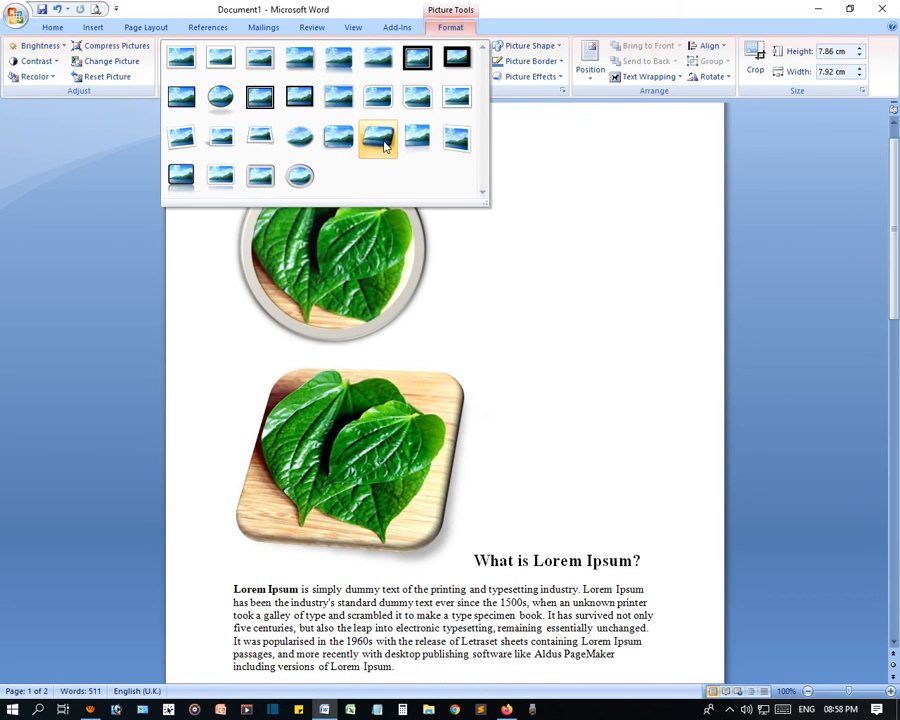
click(384, 142)
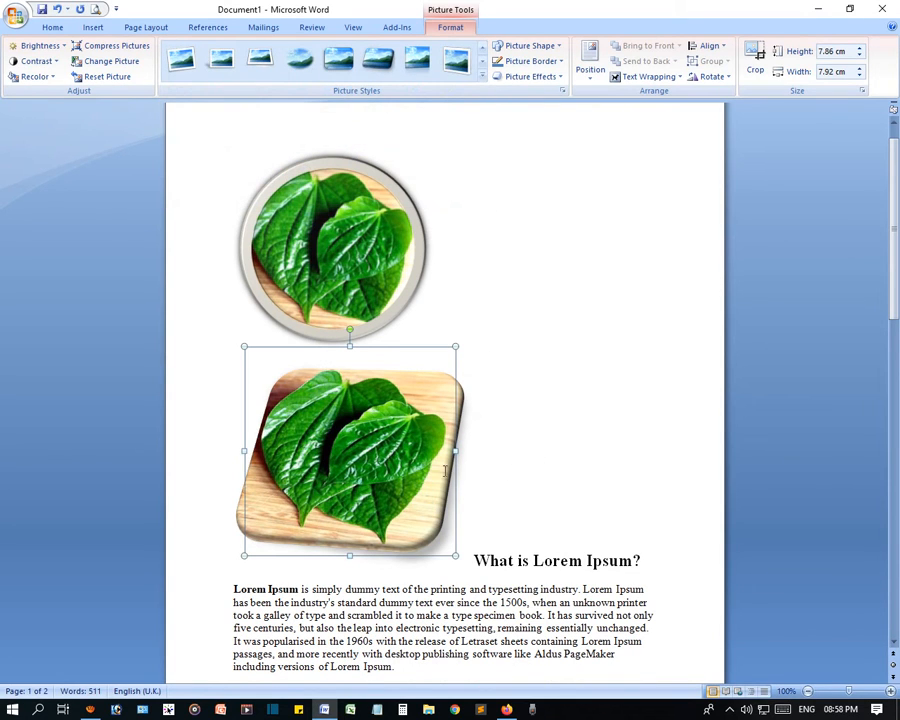
click(507, 470)
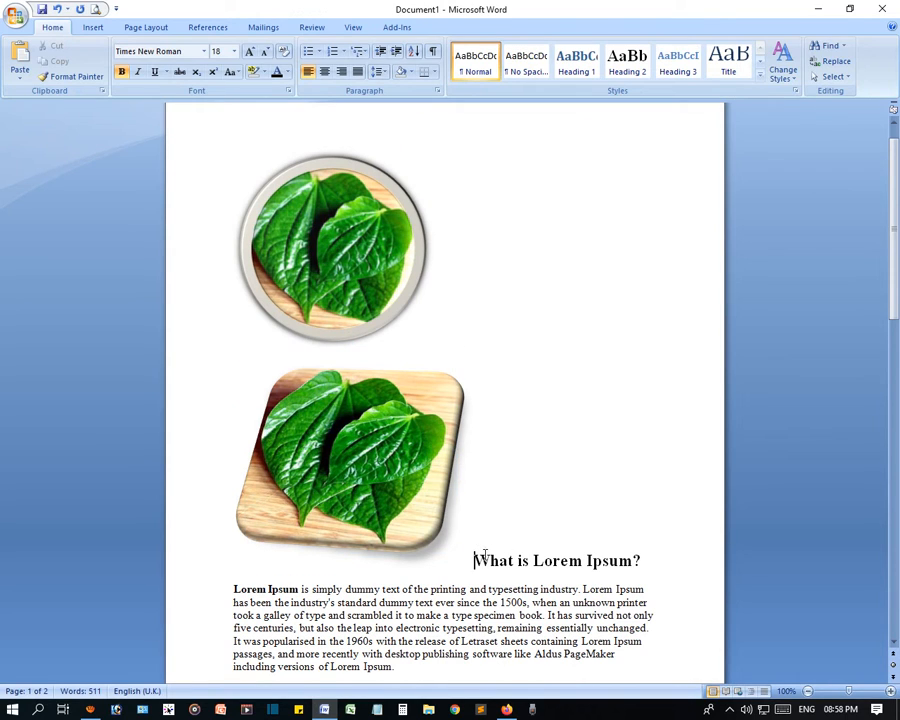
- Position the round picture at the bottom left of the page with square text wrapping
click(437, 487)
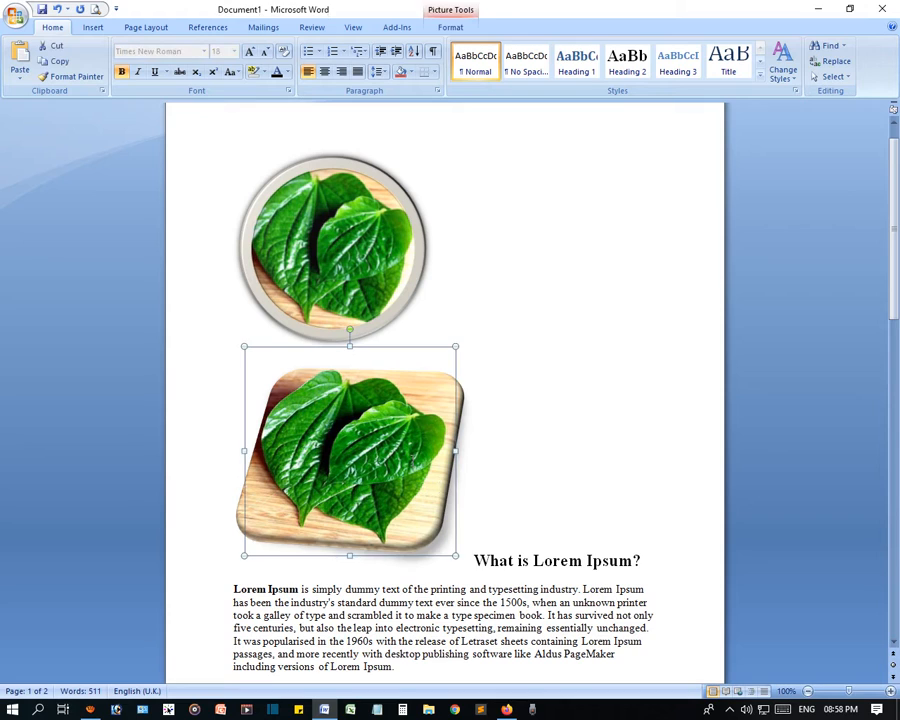
click(400, 292)
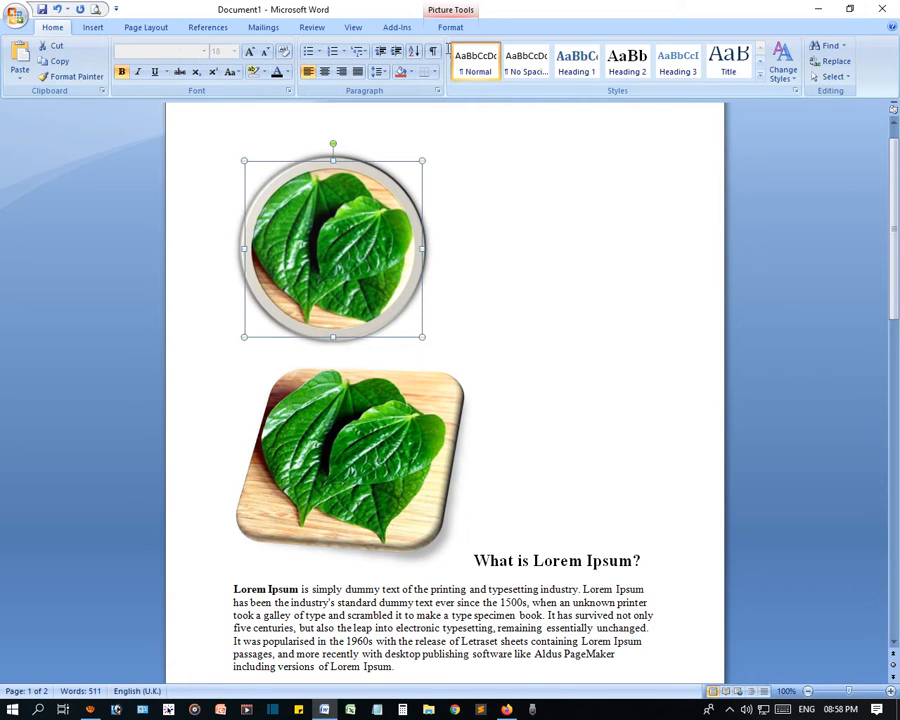
click(450, 27)
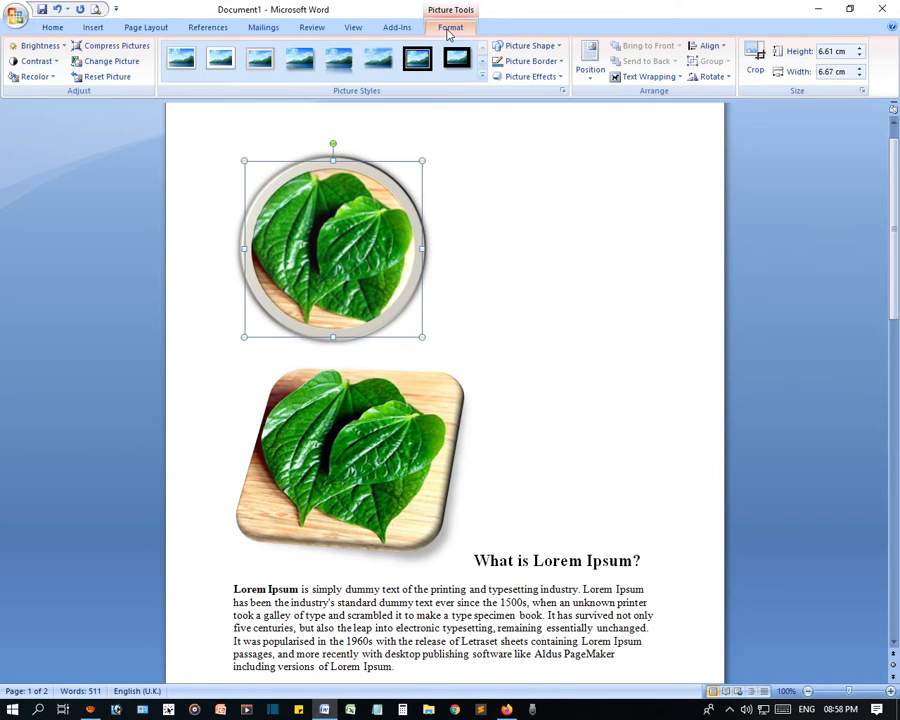
click(584, 80)
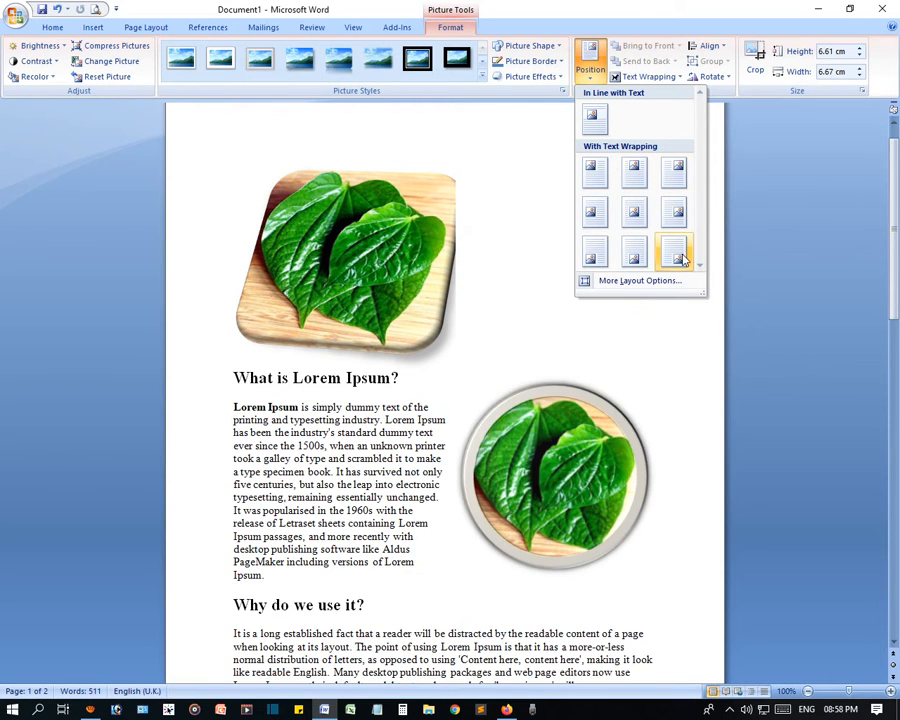
click(594, 258)
scroll(557, 450, down, 5)
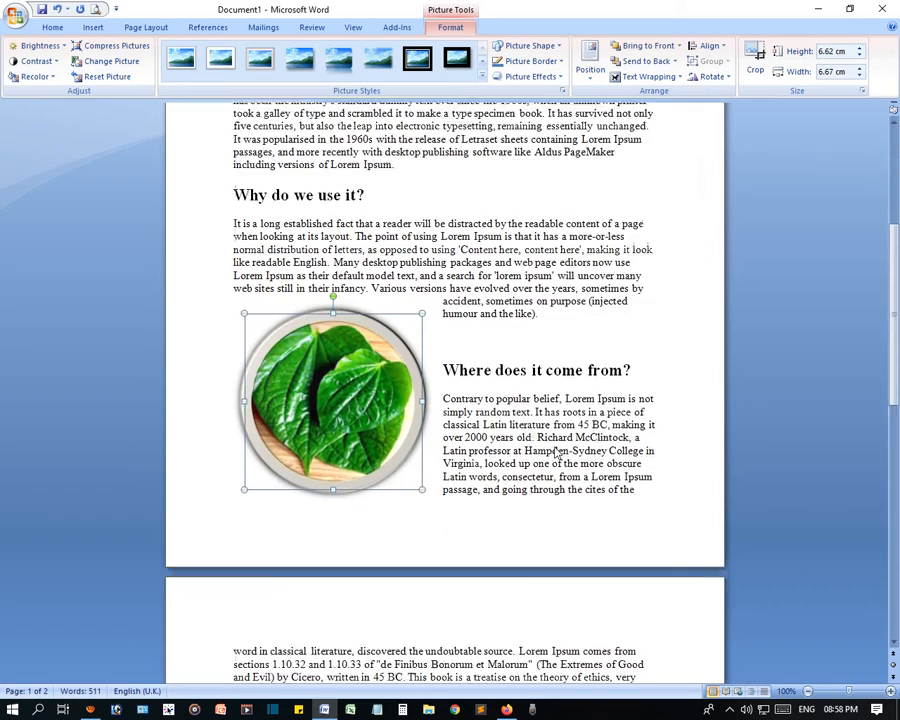
- Examine how the text flows around the round picture and how both pictures sit on the first page
scroll(472, 426, up, 6)
scroll(472, 414, down, 2)
scroll(472, 412, down, 2)
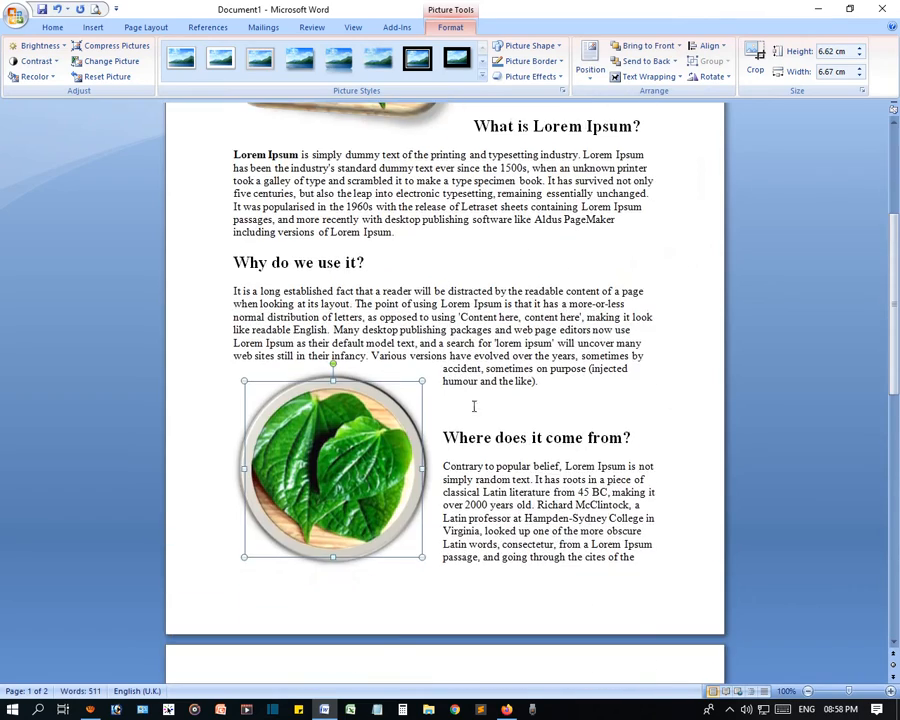
scroll(473, 408, up, 5)
scroll(474, 402, down, 4)
scroll(476, 396, up, 2)
scroll(476, 396, up, 2)
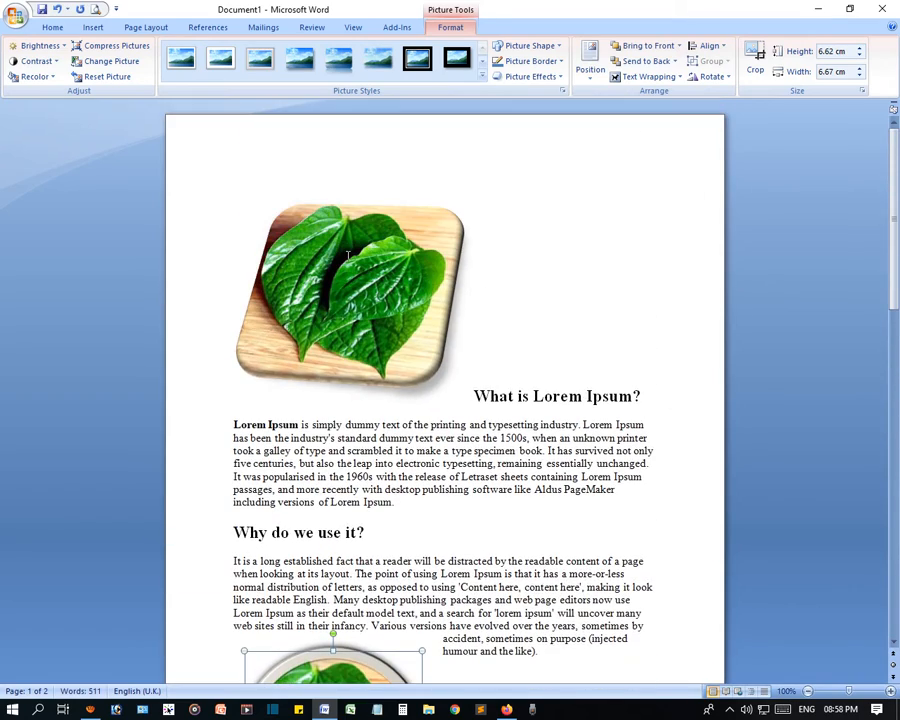
scroll(529, 412, down, 2)
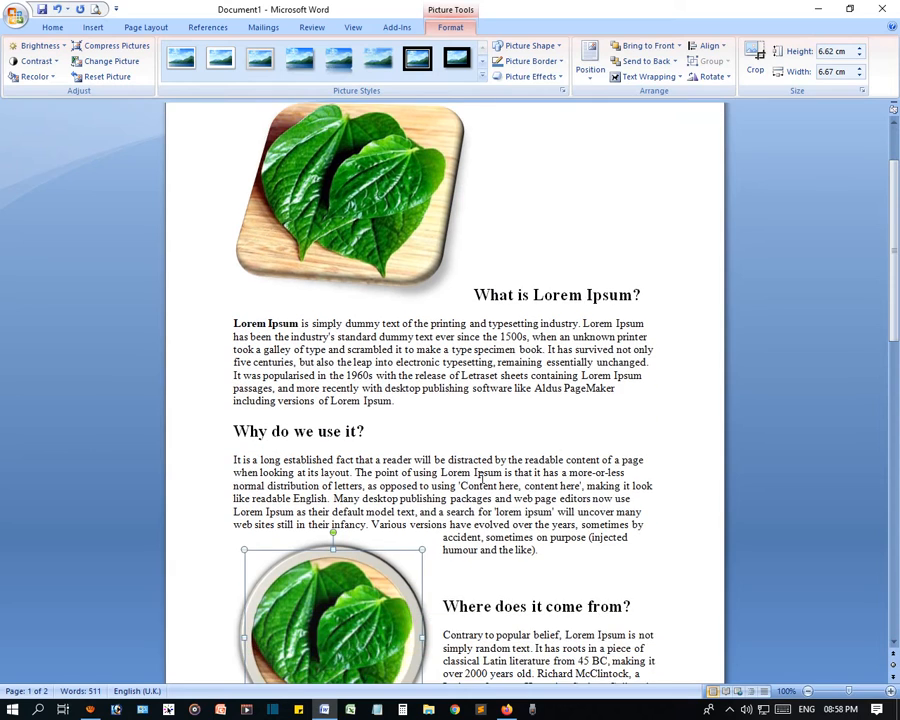
scroll(570, 266, up, 2)
- Position the round picture in the middle centre of the page with square text wrapping and check the resulting layout
click(591, 70)
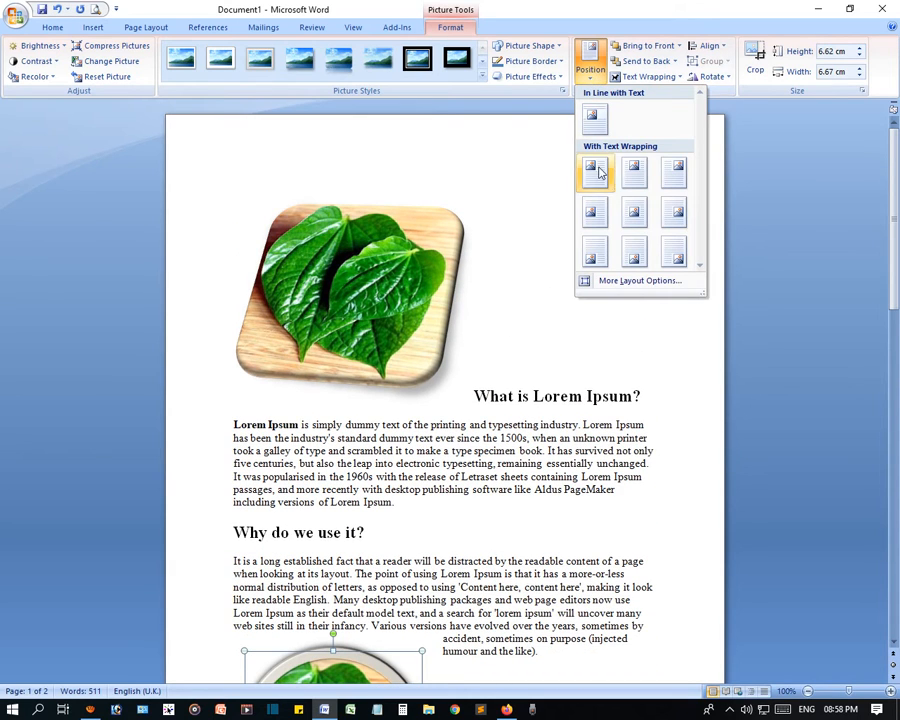
click(634, 212)
scroll(521, 354, down, 8)
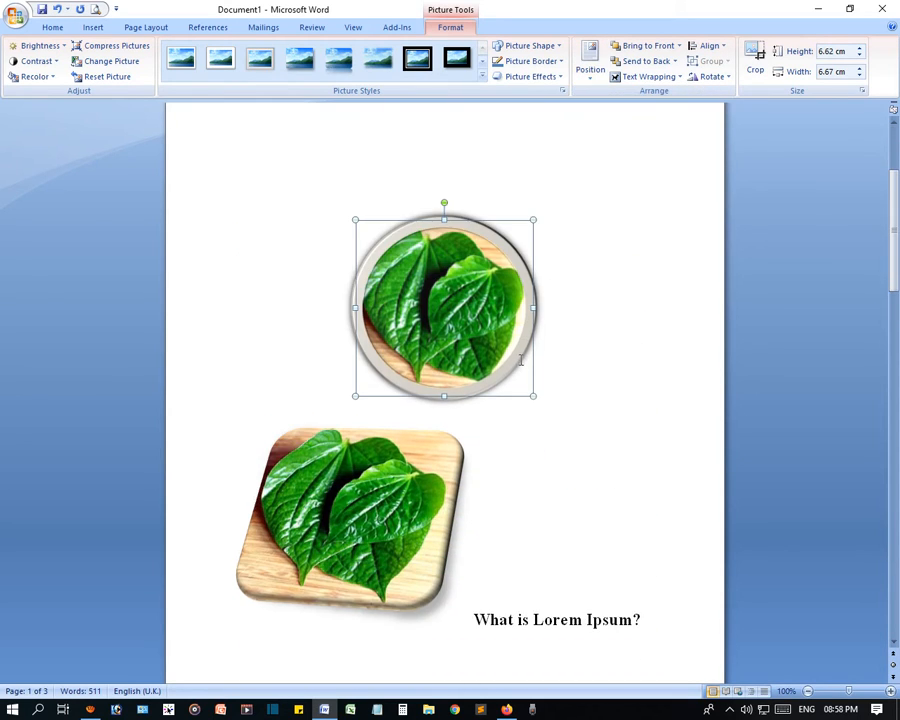
scroll(518, 356, up, 4)
click(430, 453)
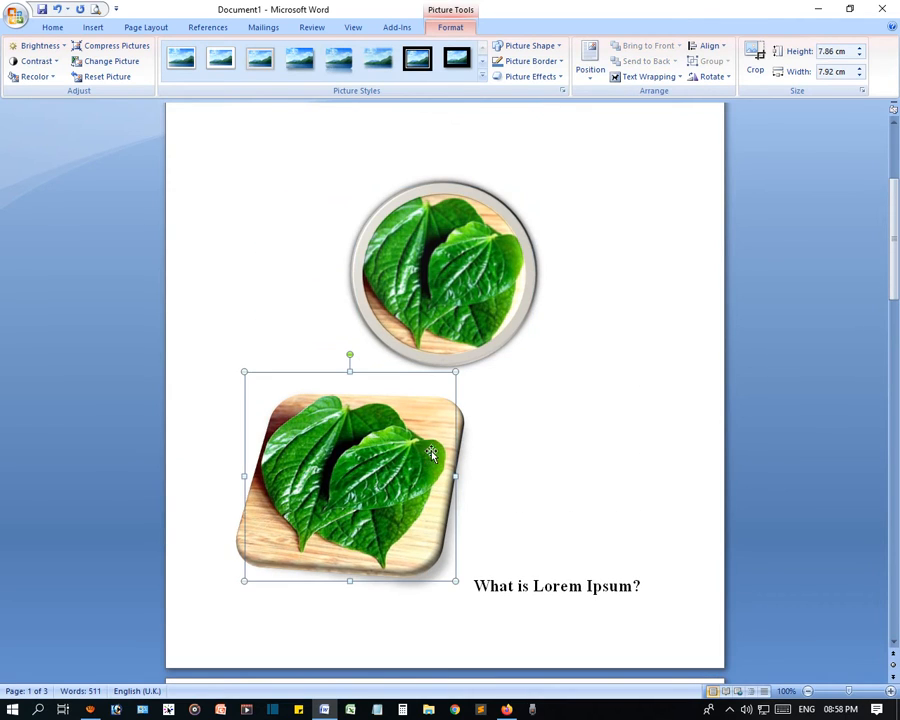
scroll(538, 422, down, 4)
scroll(476, 391, up, 3)
scroll(391, 432, up, 4)
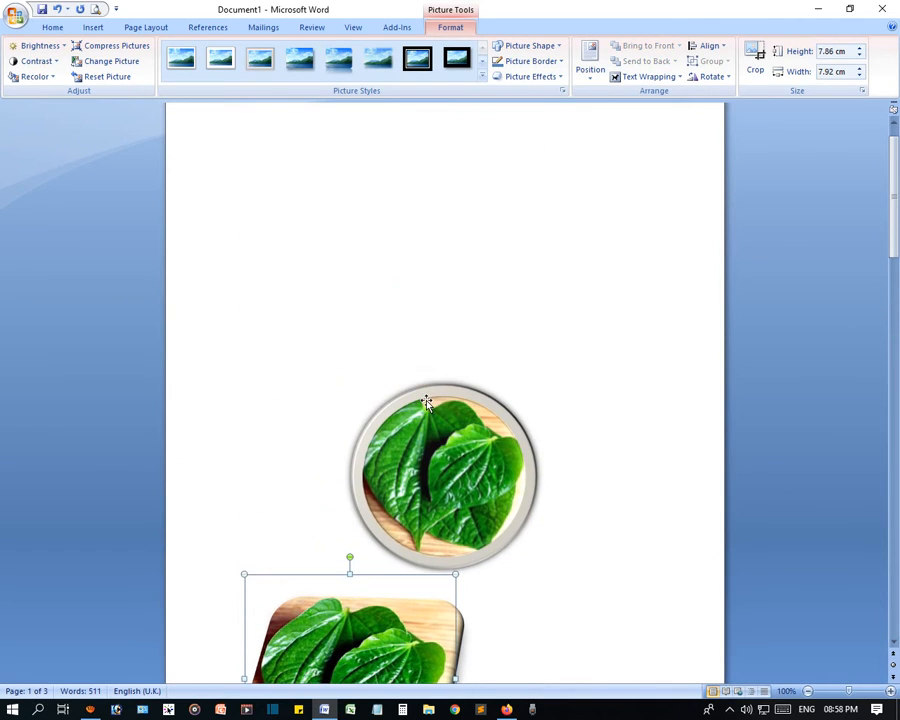
- Position the round picture at the middle right of the page with square text wrapping and check the text flow
click(495, 449)
click(648, 77)
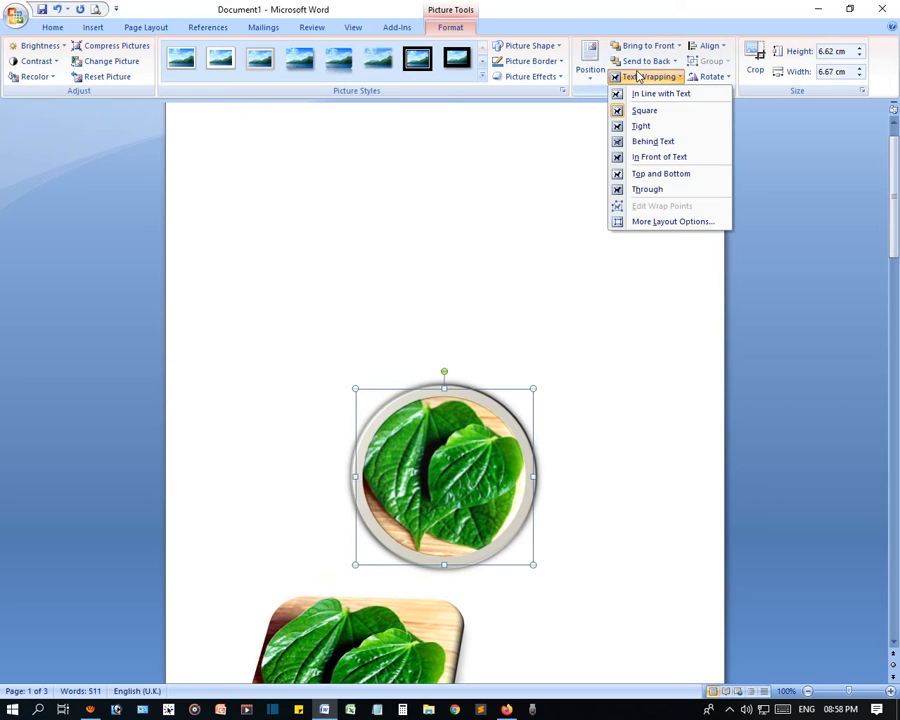
click(590, 65)
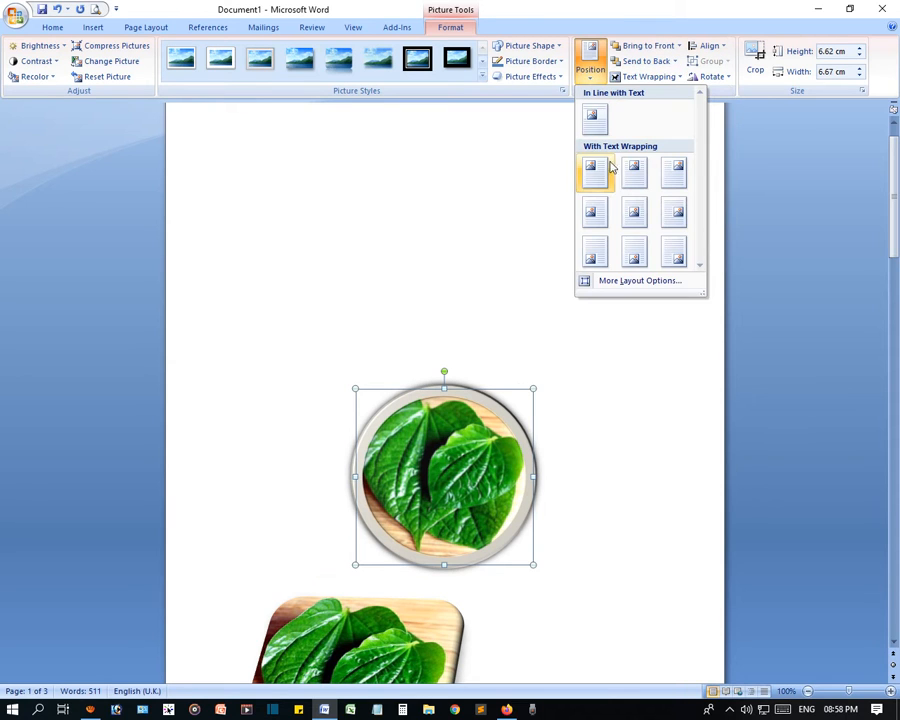
click(677, 213)
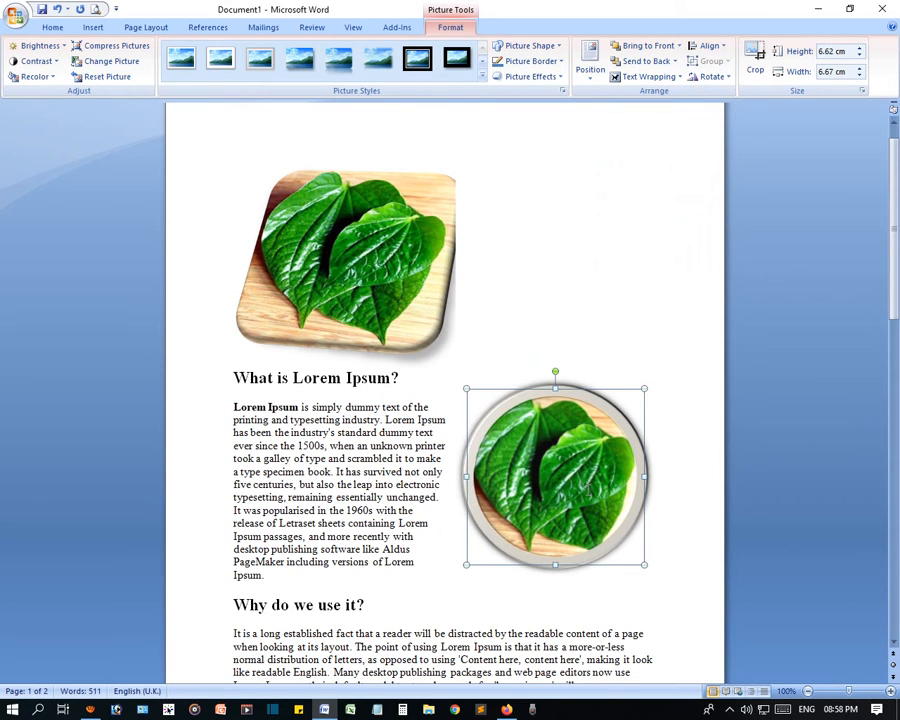
scroll(576, 416, down, 5)
scroll(565, 338, up, 5)
scroll(565, 340, down, 1)
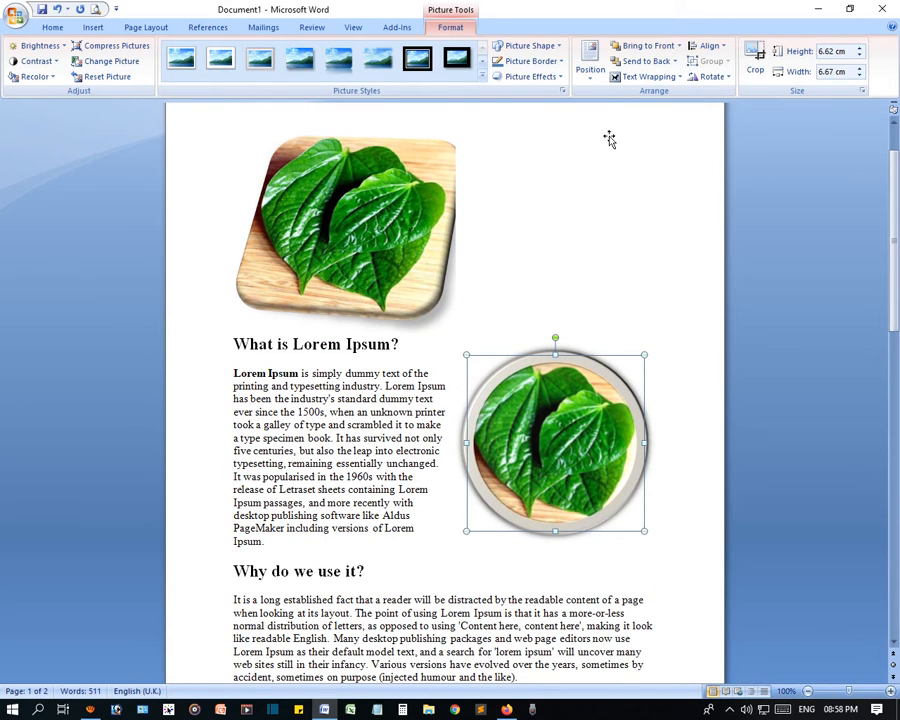
- Position the round picture at the page's top right with square text wrapping and shrink the tilted picture to about 7.4 × 7.4 cm
click(590, 62)
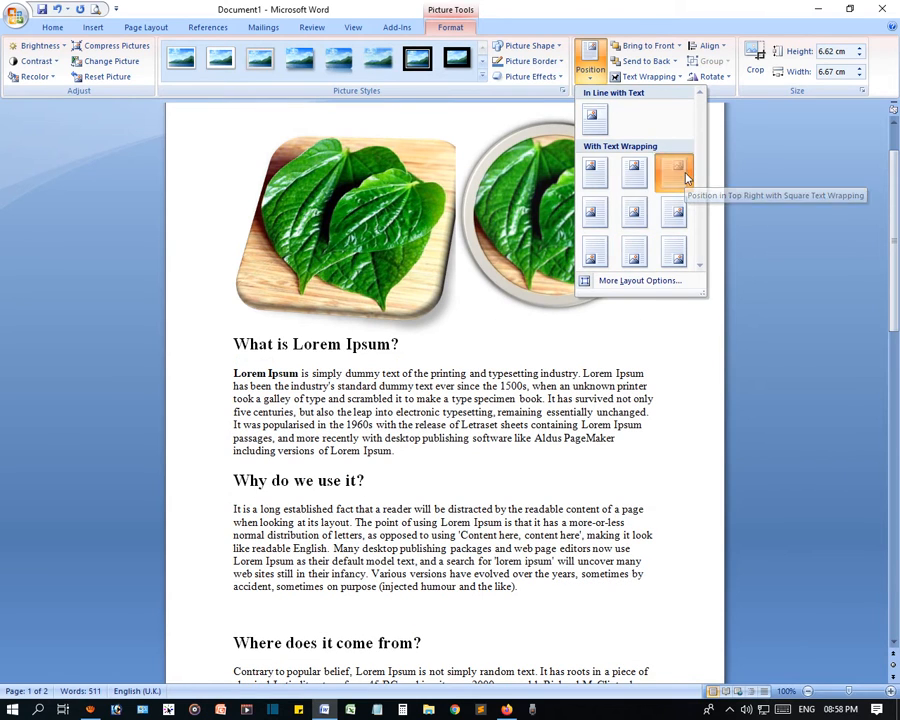
click(680, 173)
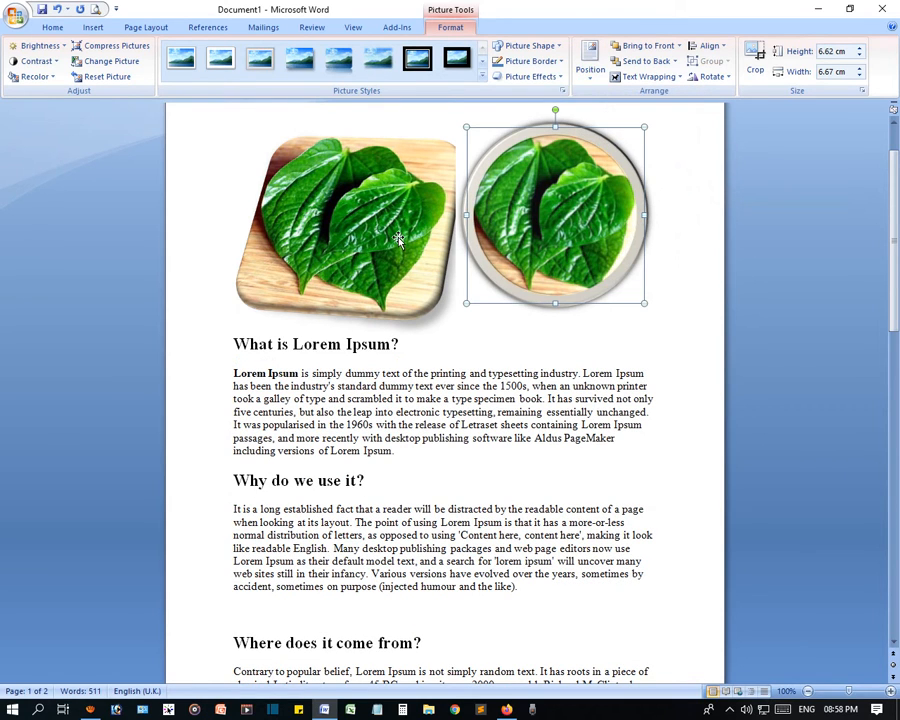
click(280, 172)
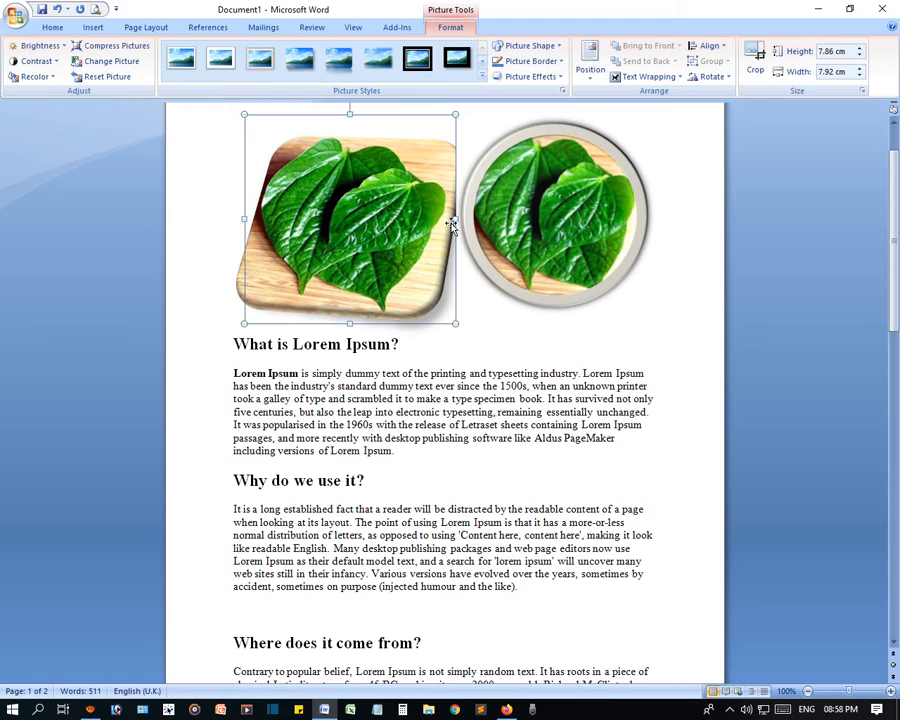
drag(441, 139, 422, 131)
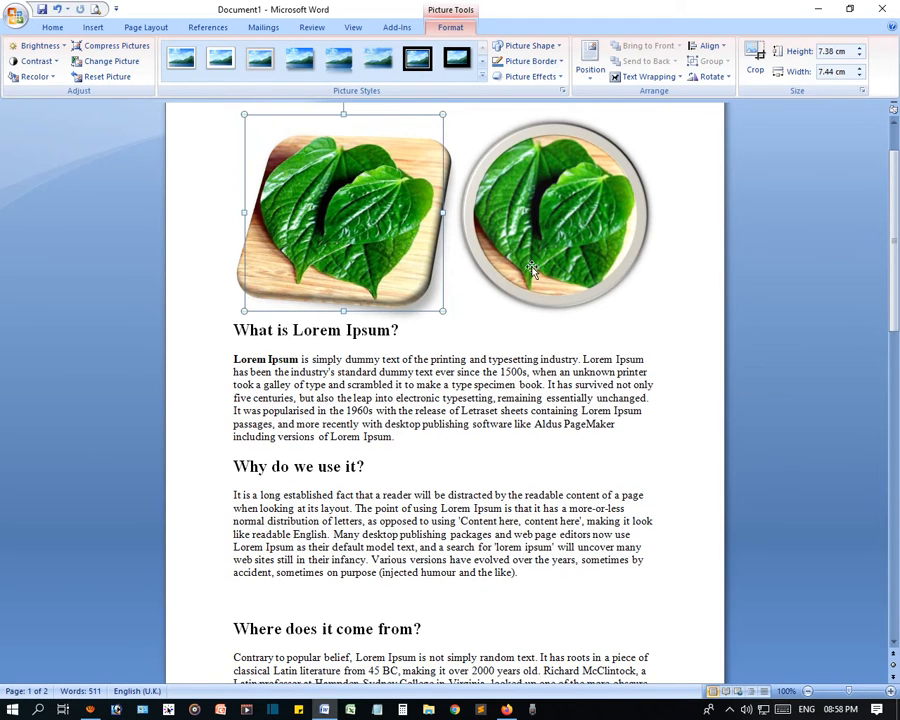
- Apply Tight text wrapping to the round leaf picture beside the tilted picture
click(540, 262)
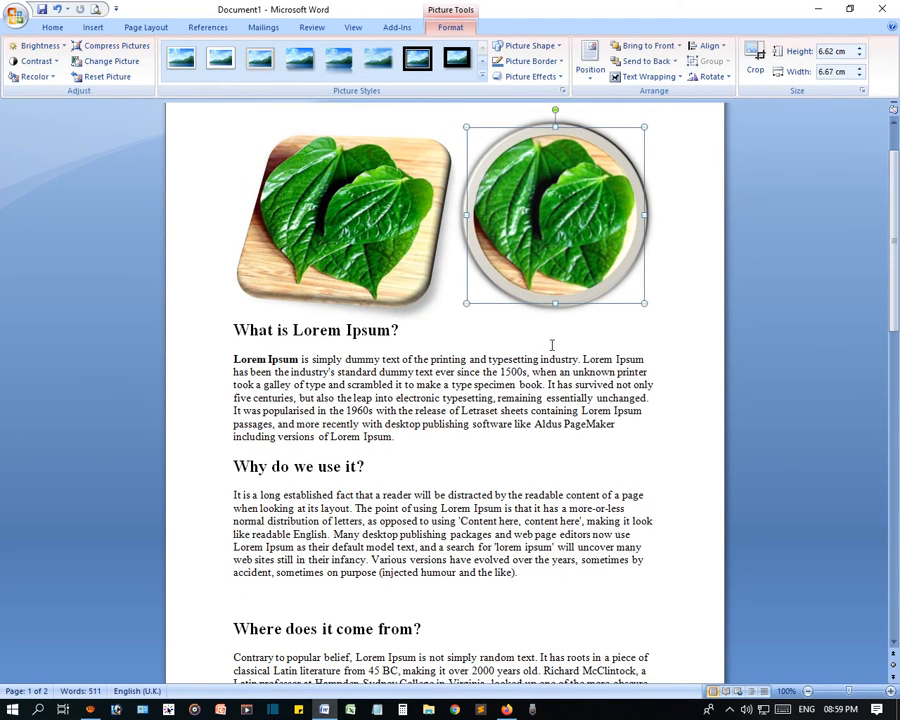
click(646, 77)
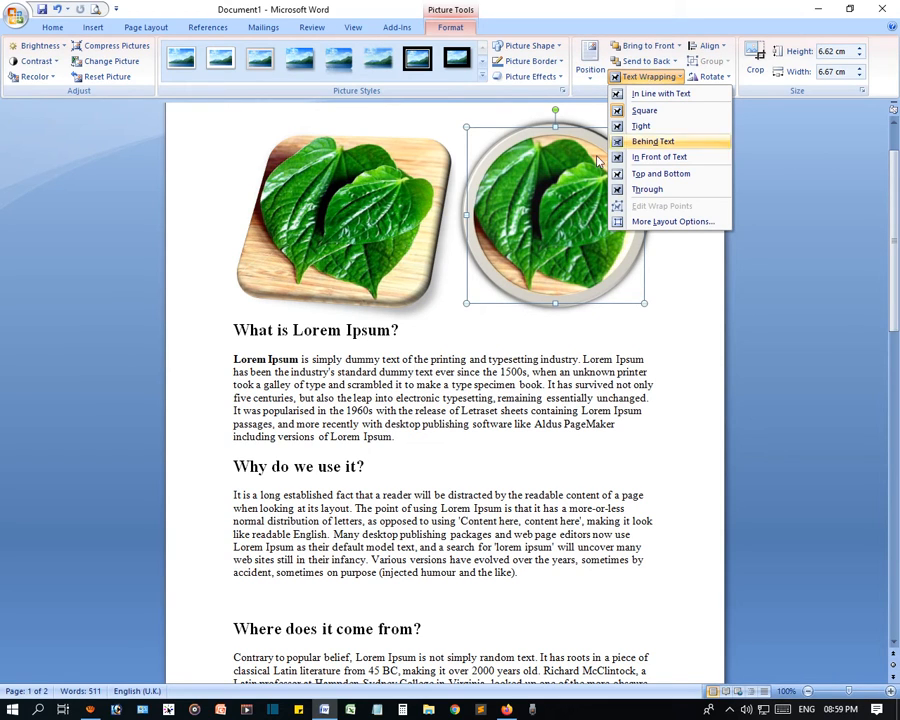
click(640, 126)
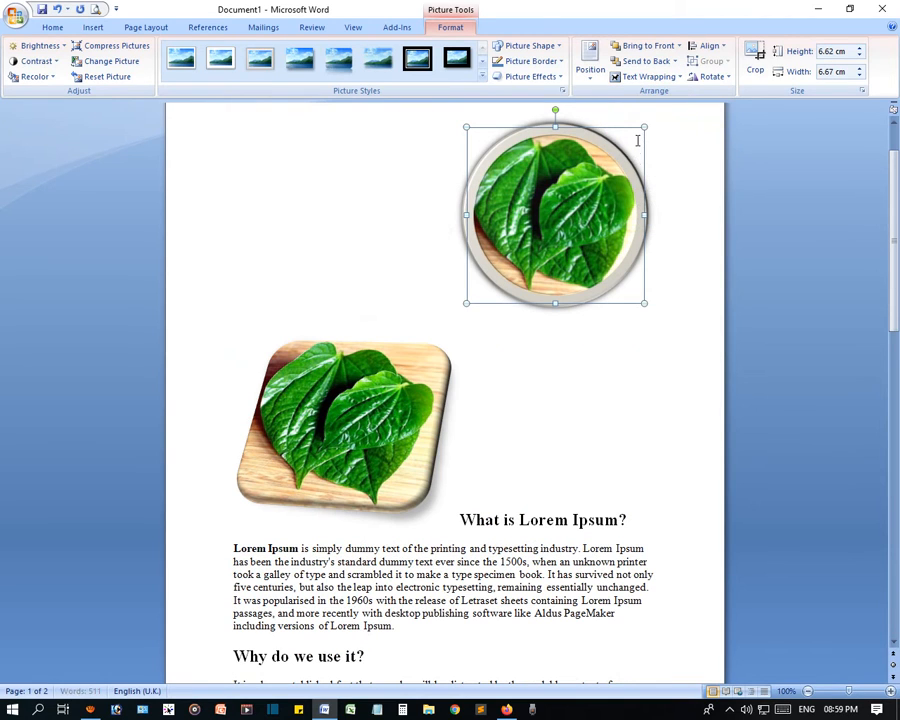
- Try Behind Text wrapping on the round picture, attempt to move it into the text, and undo the resulting changes
click(641, 77)
click(650, 141)
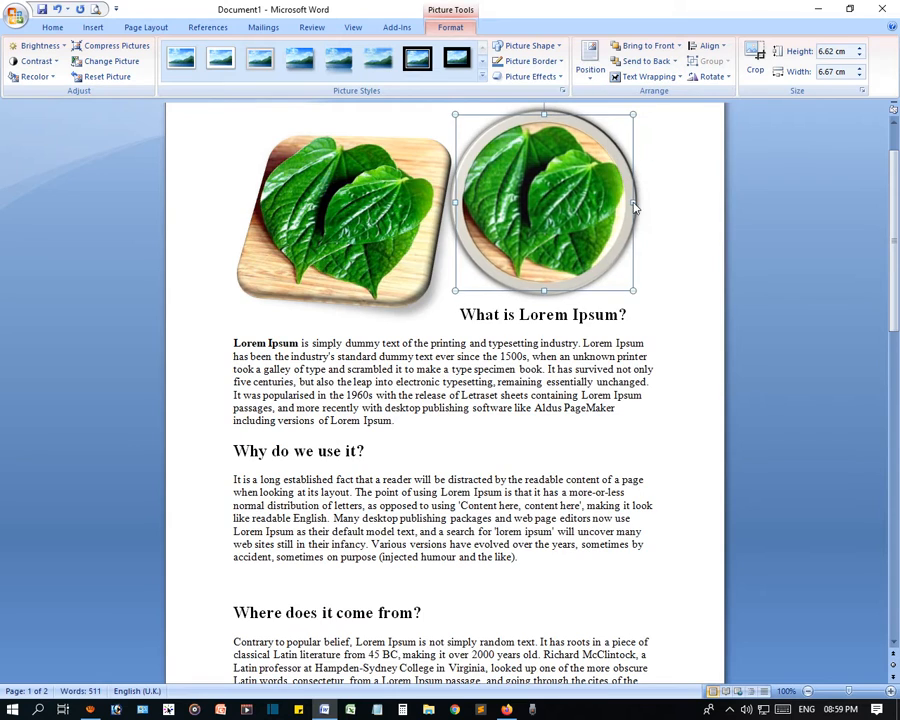
drag(565, 264, 524, 426)
click(526, 417)
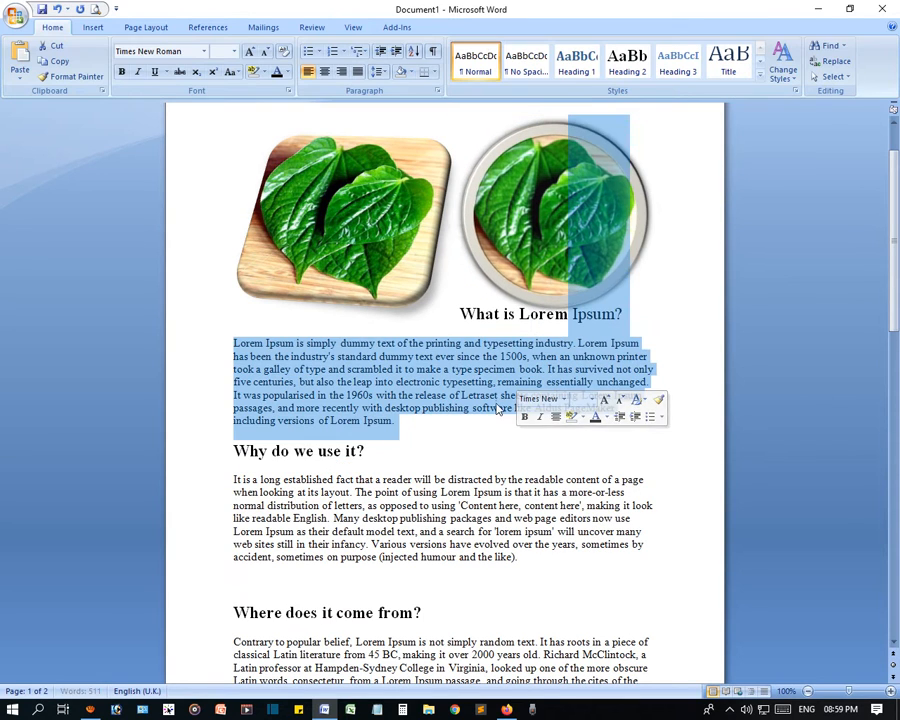
click(482, 382)
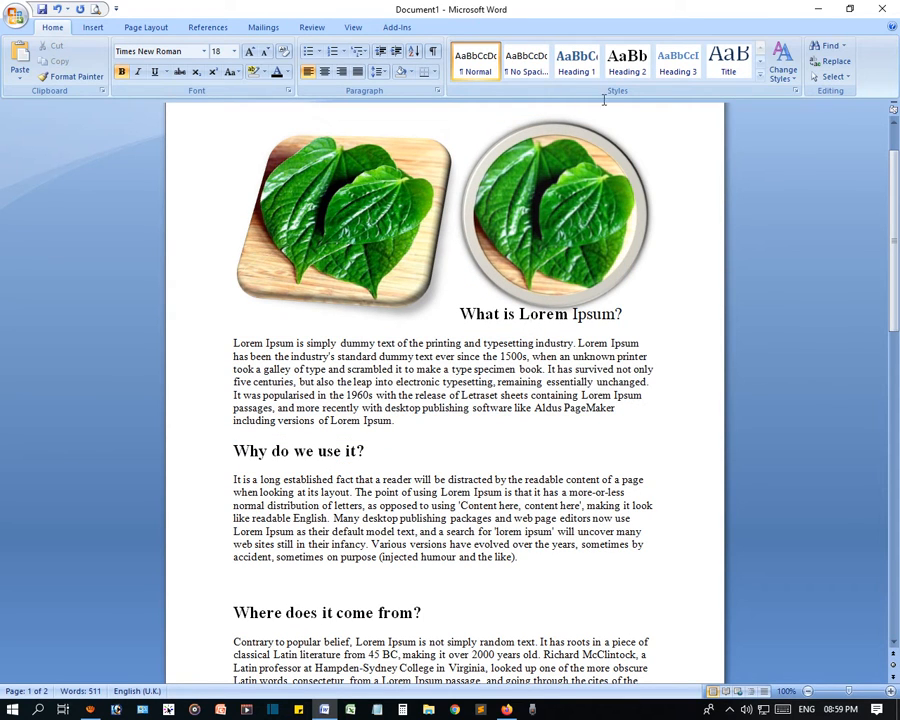
click(569, 314)
key(ctrl+z)
key(ctrl+z)
key(ctrl+z)
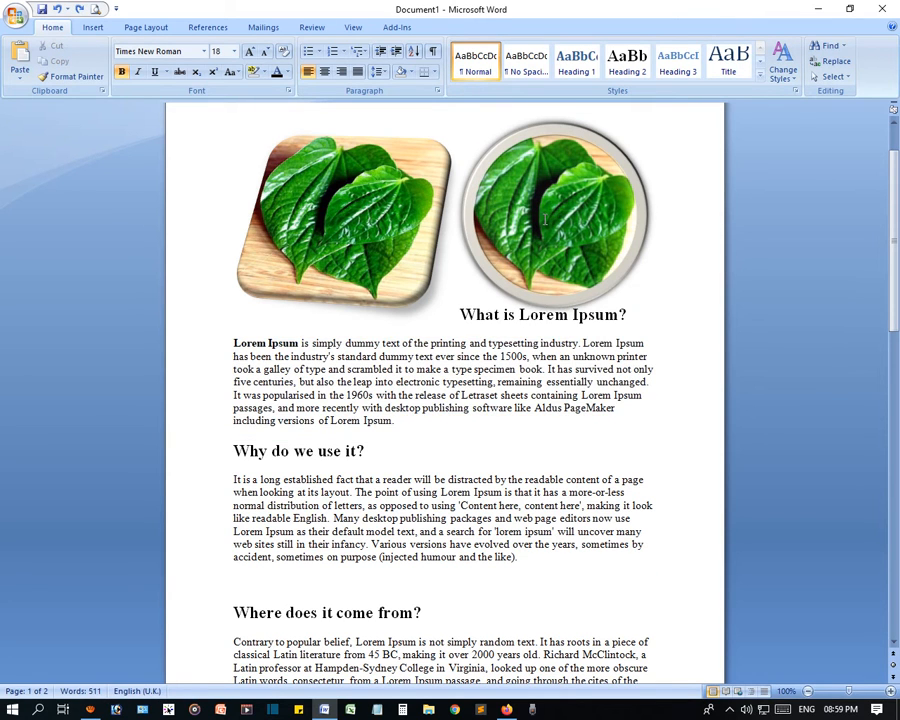
- Move the round picture down into the paragraph under "Why do we use it?", roughly centred between the page margins
drag(551, 224, 493, 528)
drag(529, 460, 487, 457)
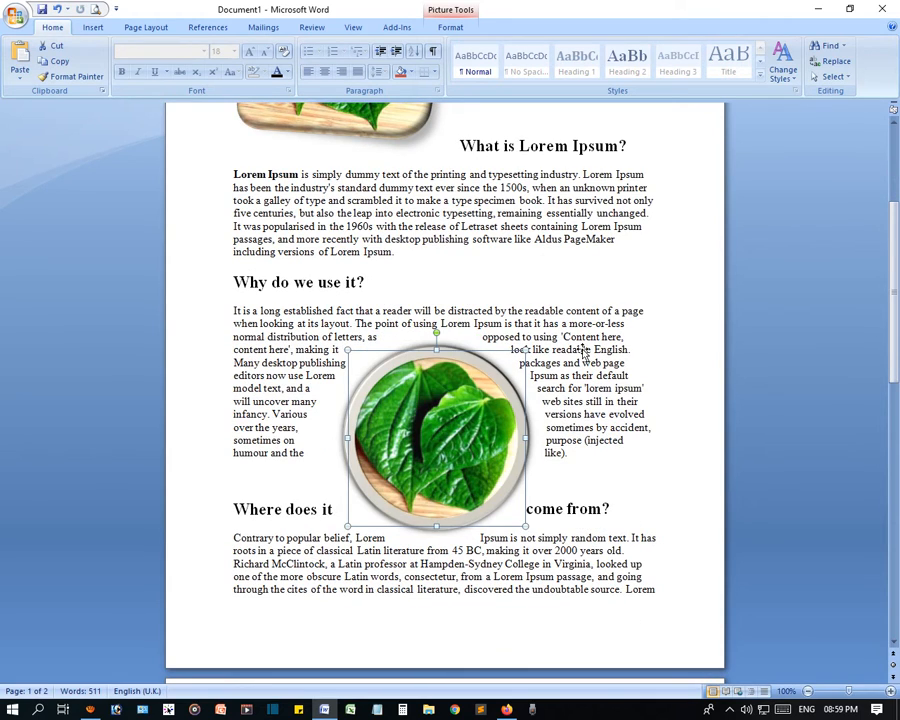
- Try Behind Text wrapping on the round picture within the paragraphs, check the overlap, and undo it
click(450, 27)
click(648, 77)
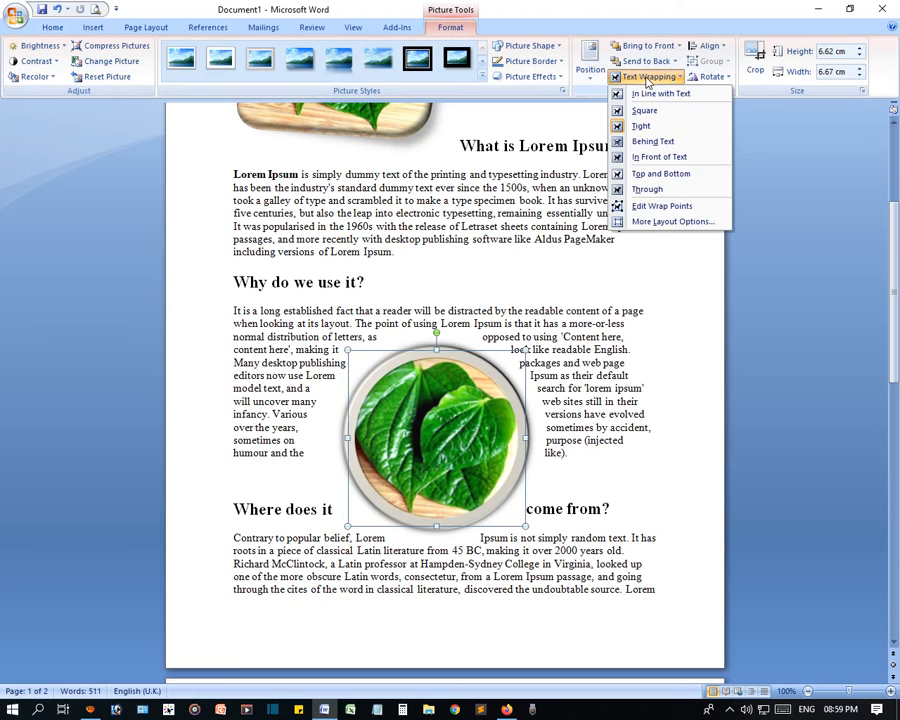
click(646, 143)
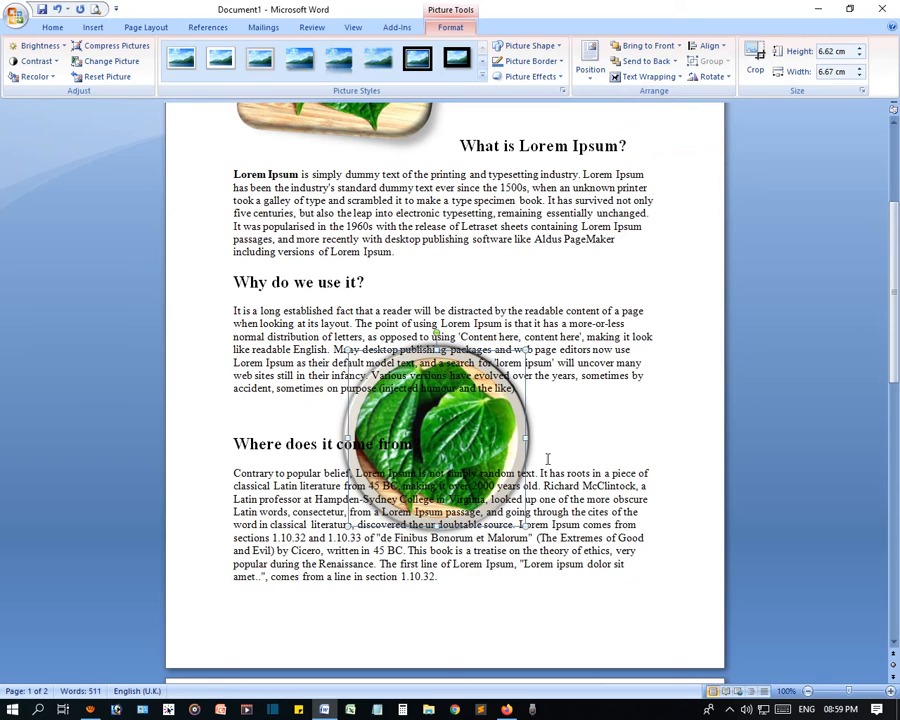
click(325, 280)
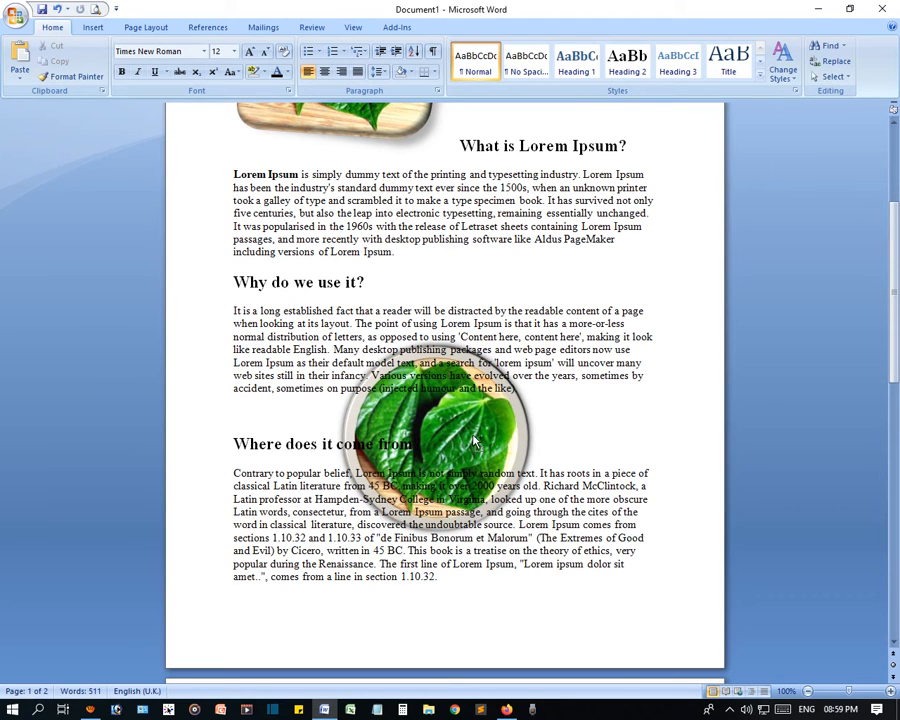
key(ctrl+z)
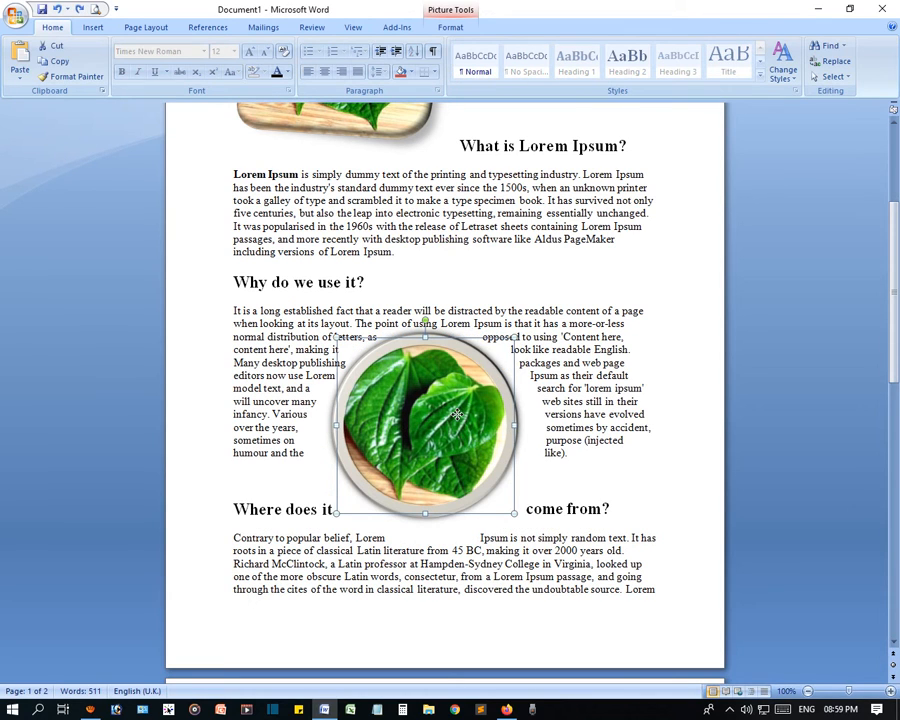
- Try Square wrapping on the round picture, check how the text flows around it, and undo it
click(450, 27)
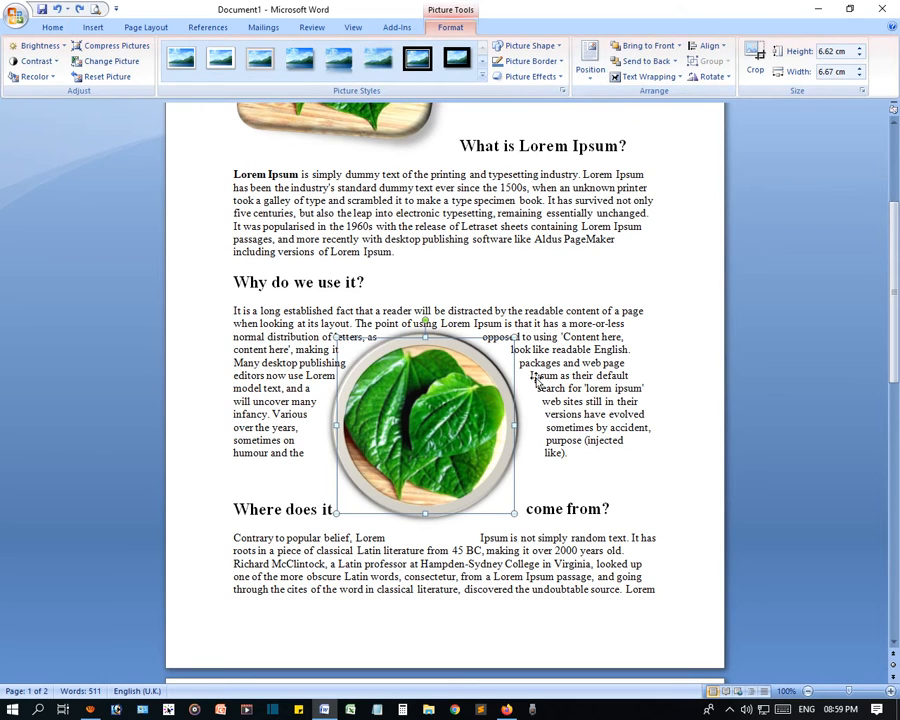
click(628, 78)
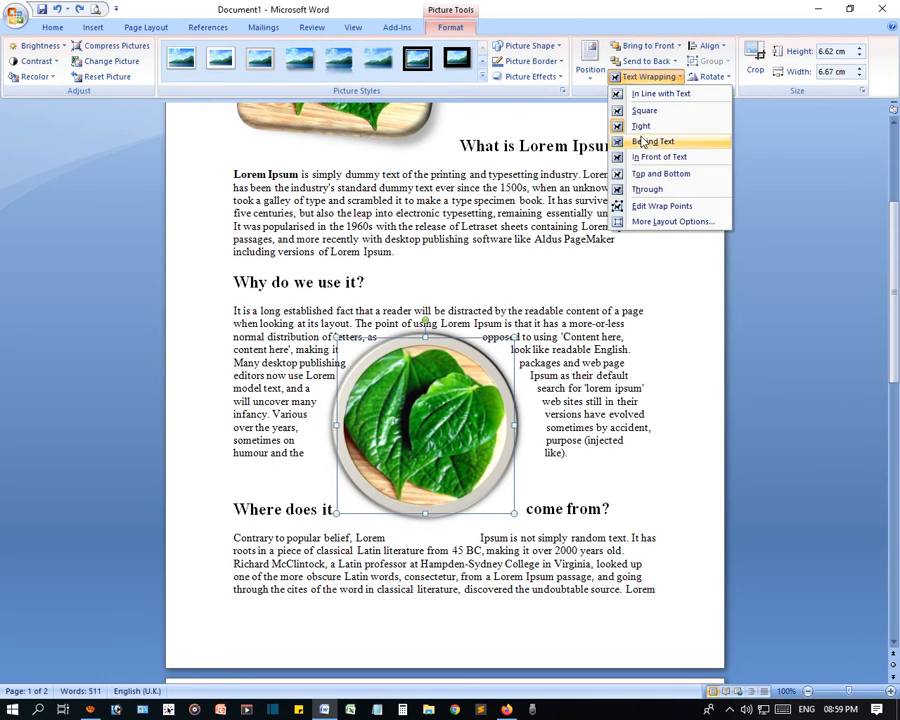
click(644, 110)
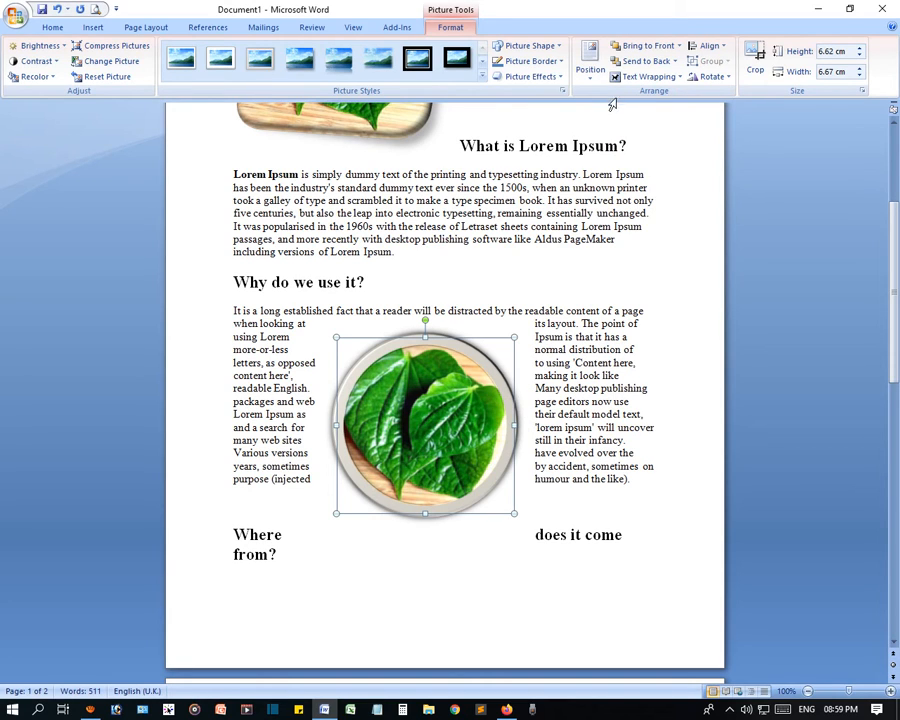
click(561, 277)
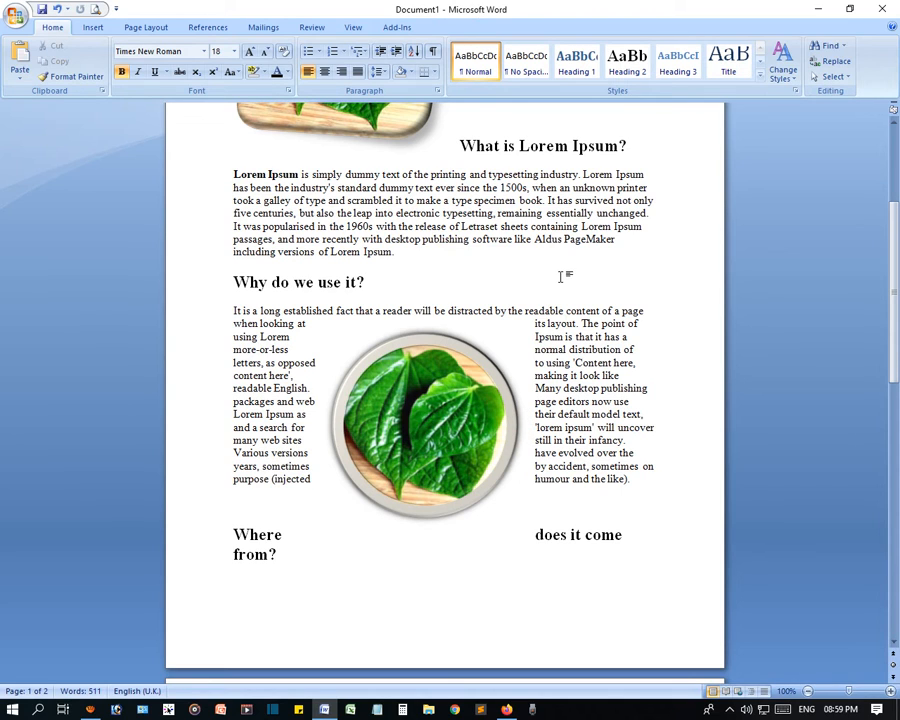
key(ctrl+z)
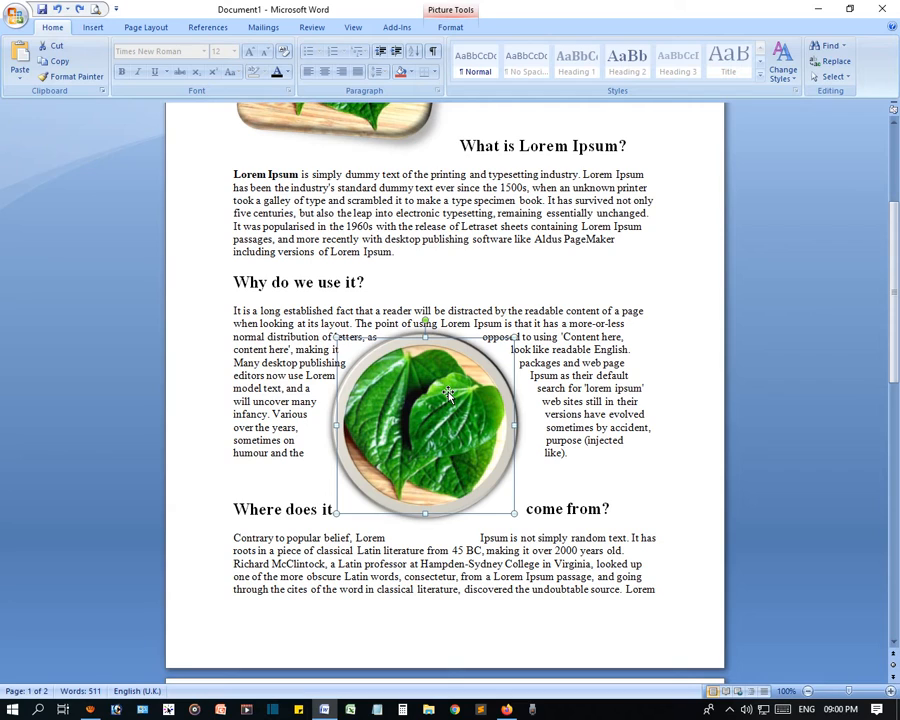
- Try In Front of Text and Top and Bottom wrapping on the round picture to compare the layouts
click(443, 26)
click(646, 77)
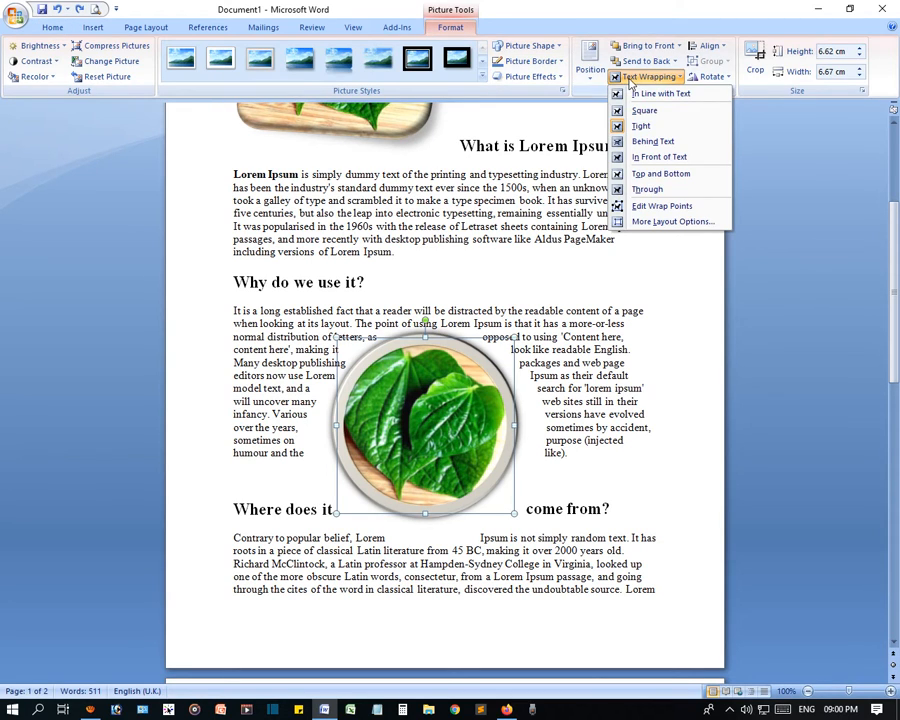
click(654, 158)
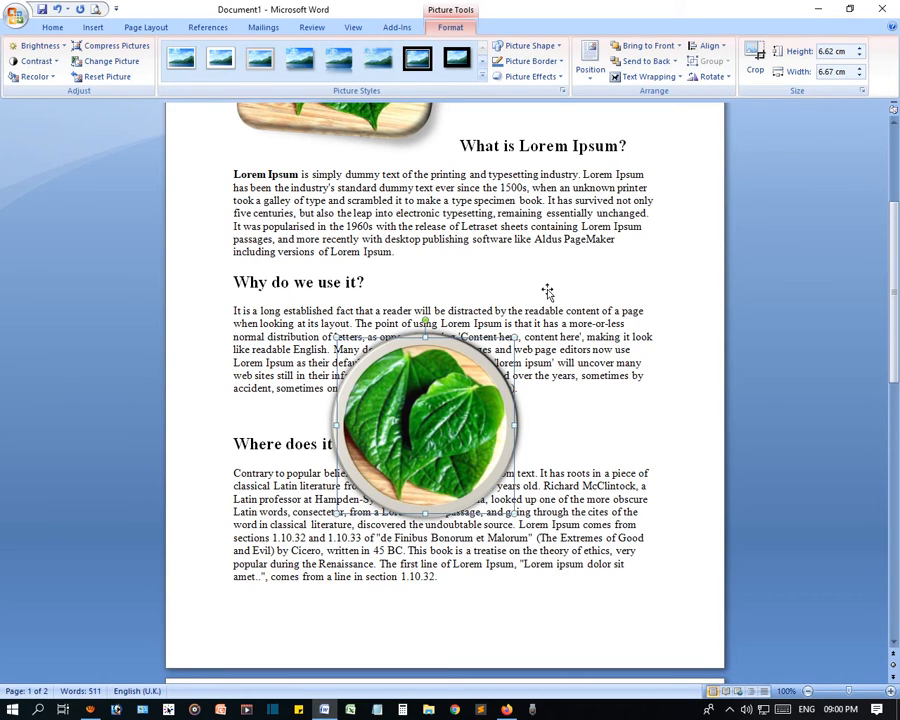
click(648, 76)
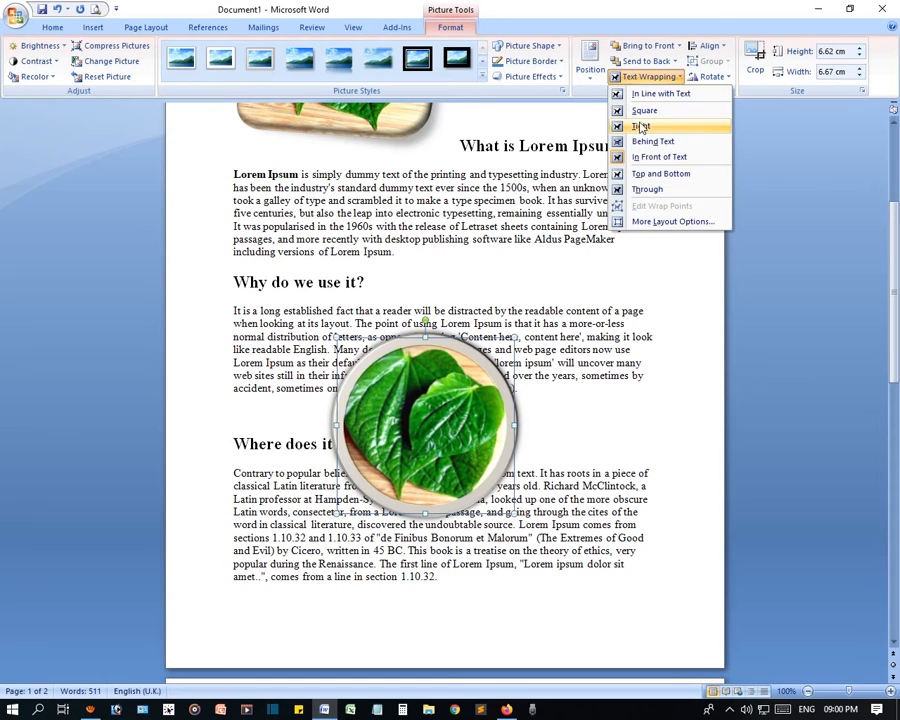
click(662, 174)
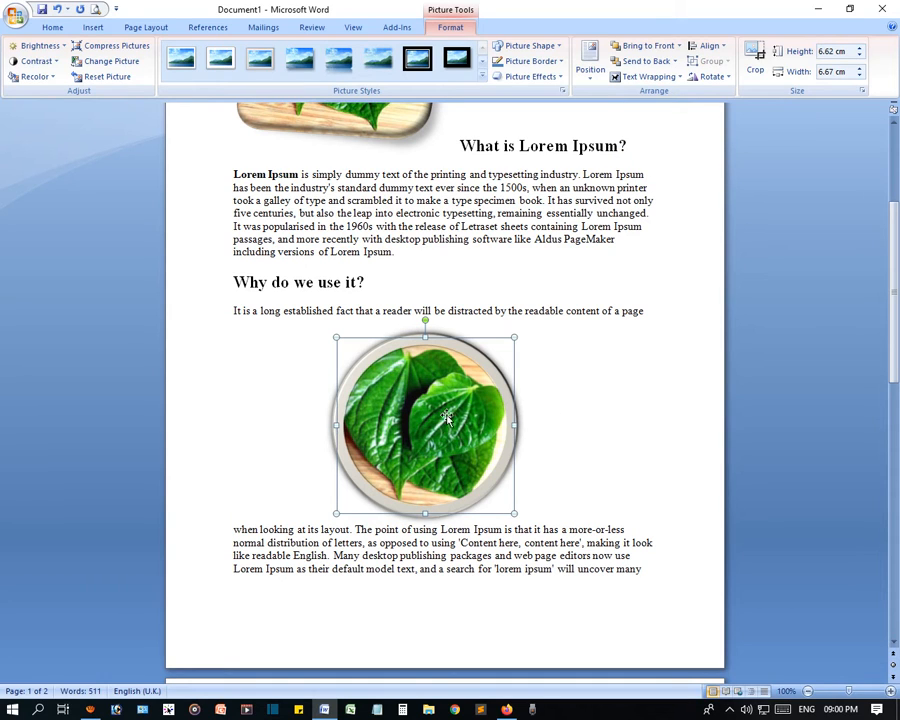
- Set the round picture's text wrapping to Through and nudge the picture slightly within the paragraphs
click(637, 79)
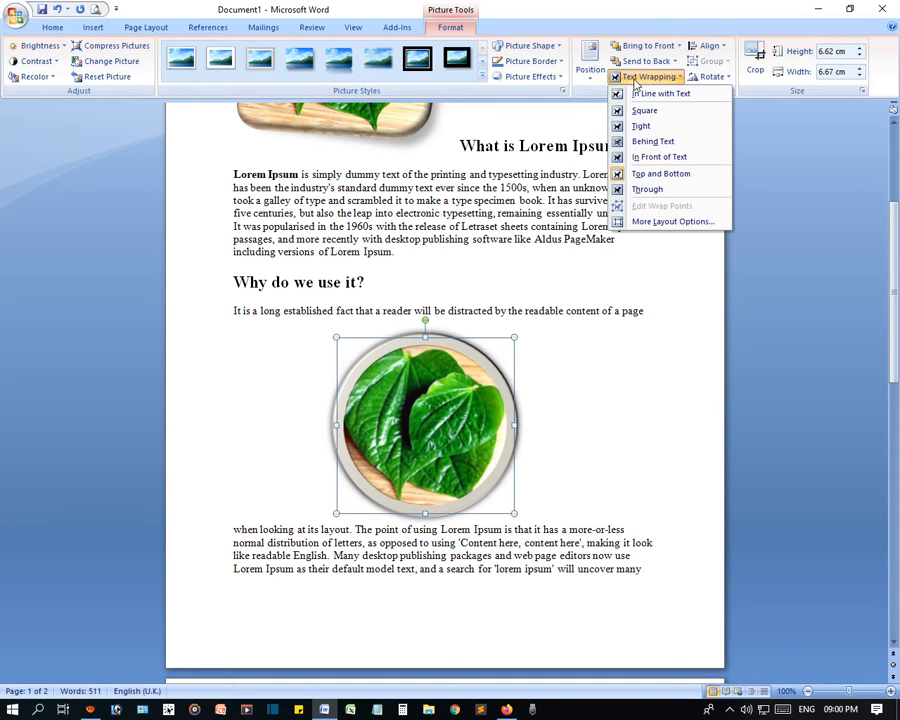
click(646, 189)
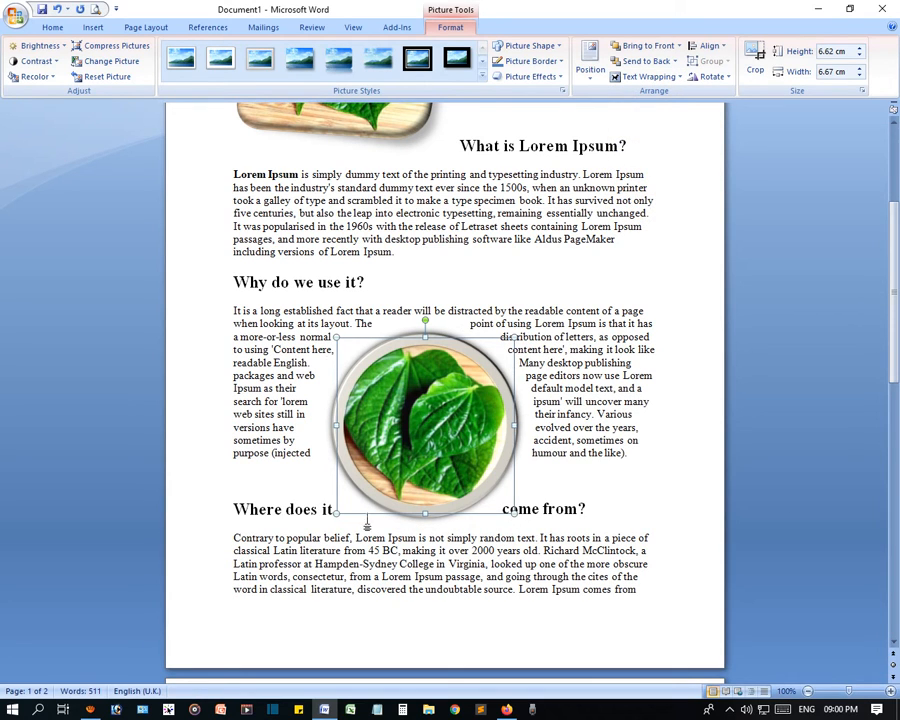
drag(434, 414, 392, 418)
drag(432, 430, 432, 453)
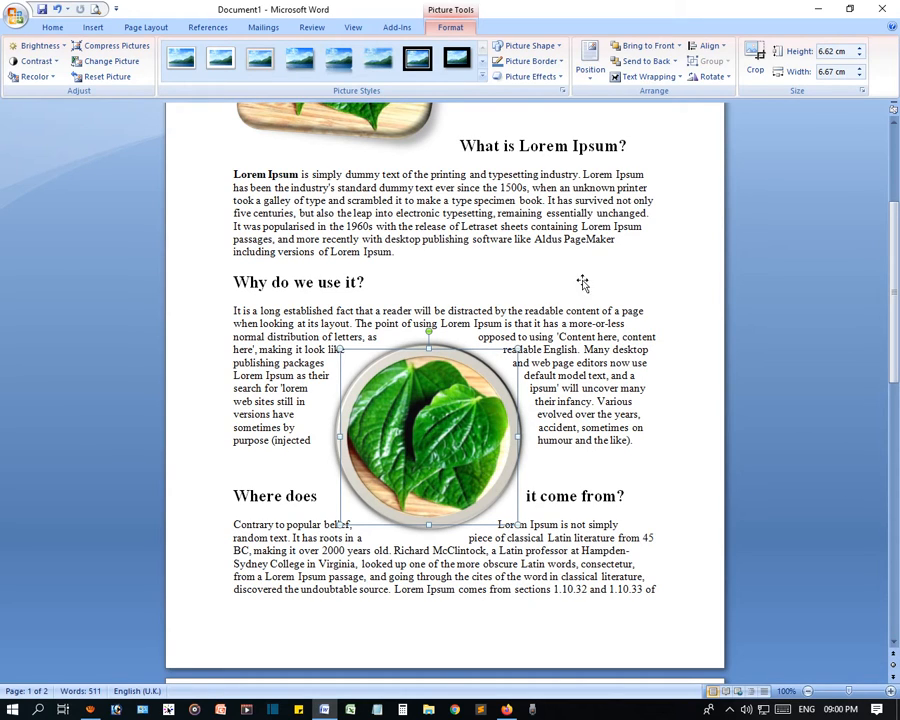
- Edit the round picture's wrap points, pulling upper-right and upper-left points outward and one top point up into the first paragraph
click(637, 82)
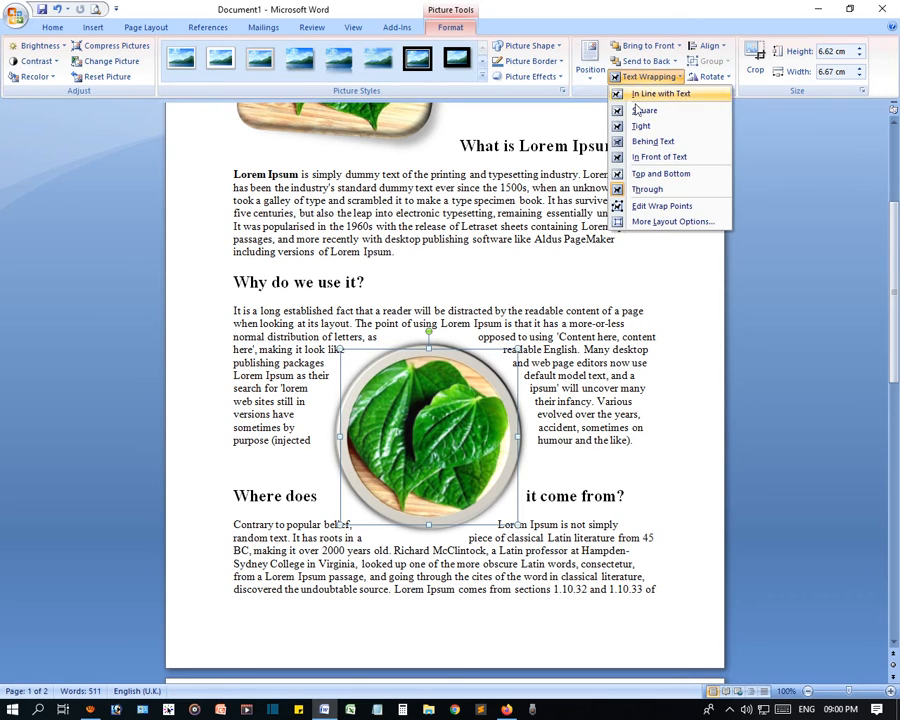
click(657, 216)
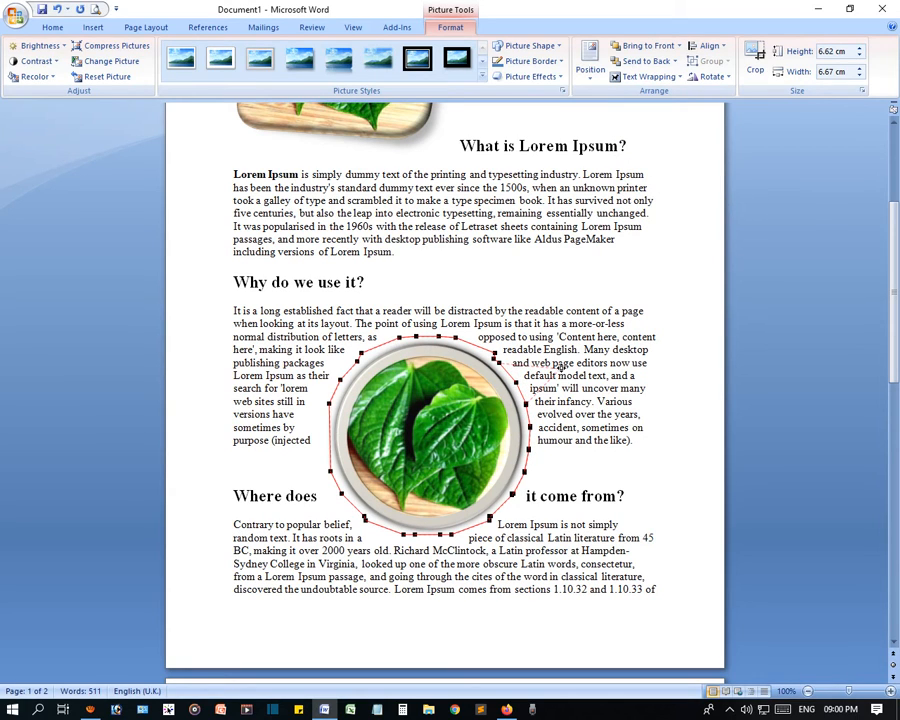
drag(561, 368, 562, 368)
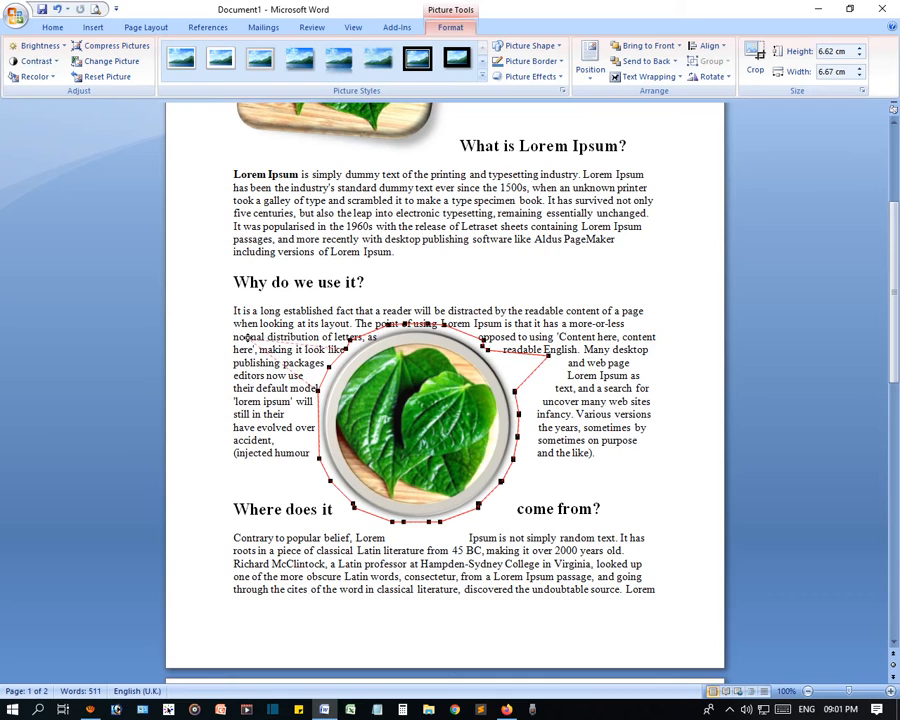
drag(262, 338, 310, 381)
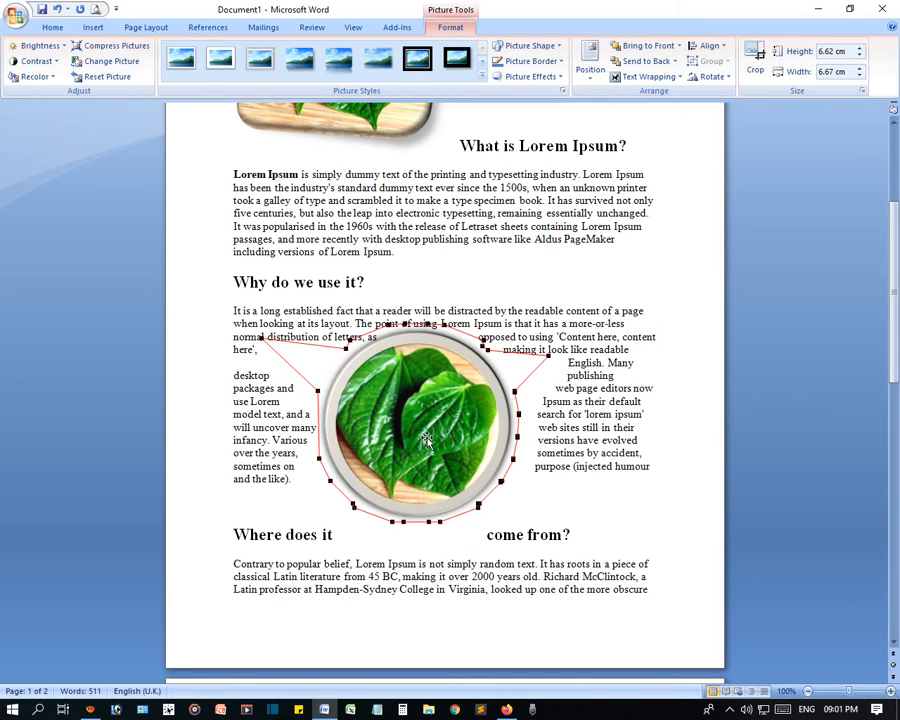
drag(401, 322, 402, 174)
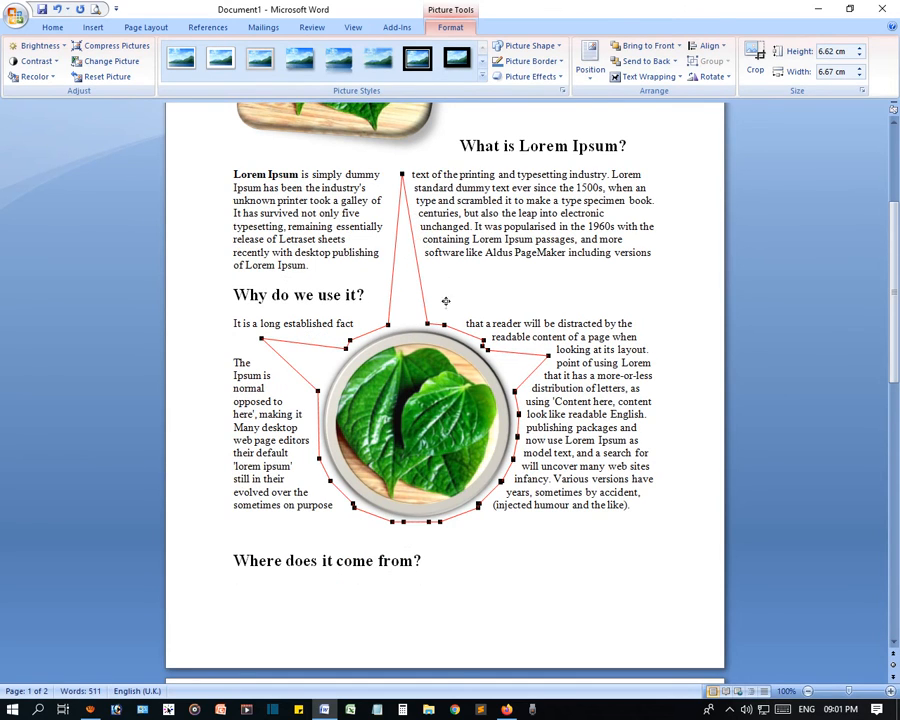
click(553, 469)
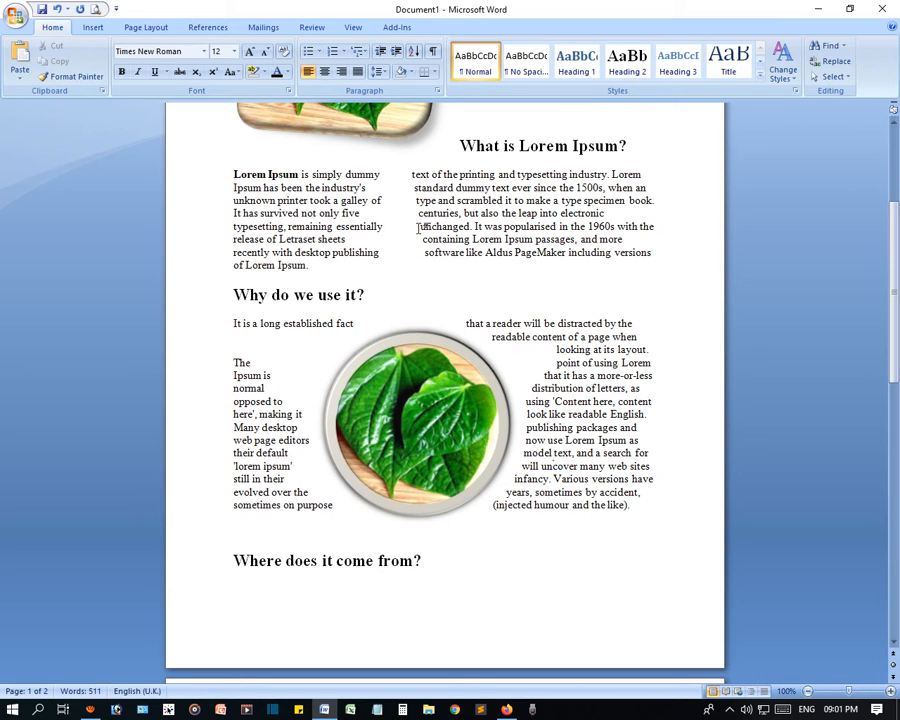
- Try moving the round picture to the top of the page above the tilted picture, and undo the move
click(420, 370)
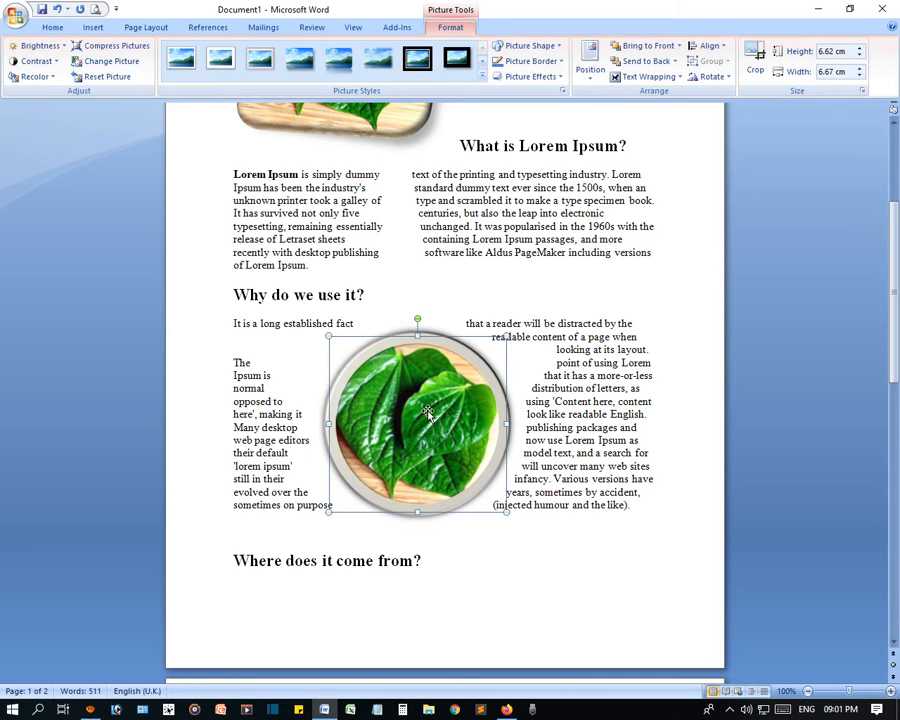
scroll(441, 404, up, 3)
drag(450, 573, 498, 292)
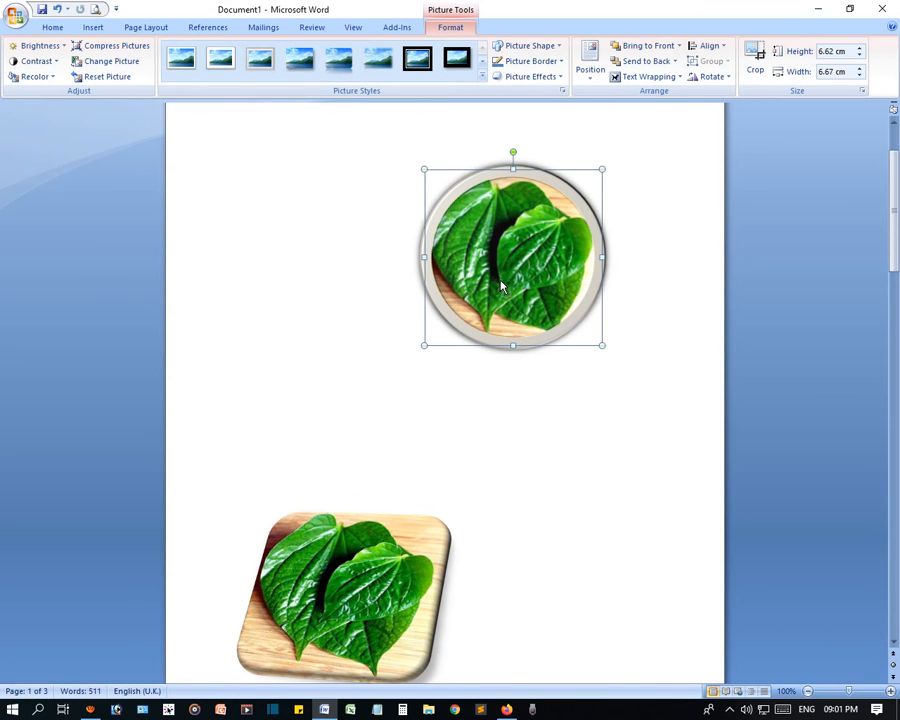
key(ctrl+z)
click(381, 166)
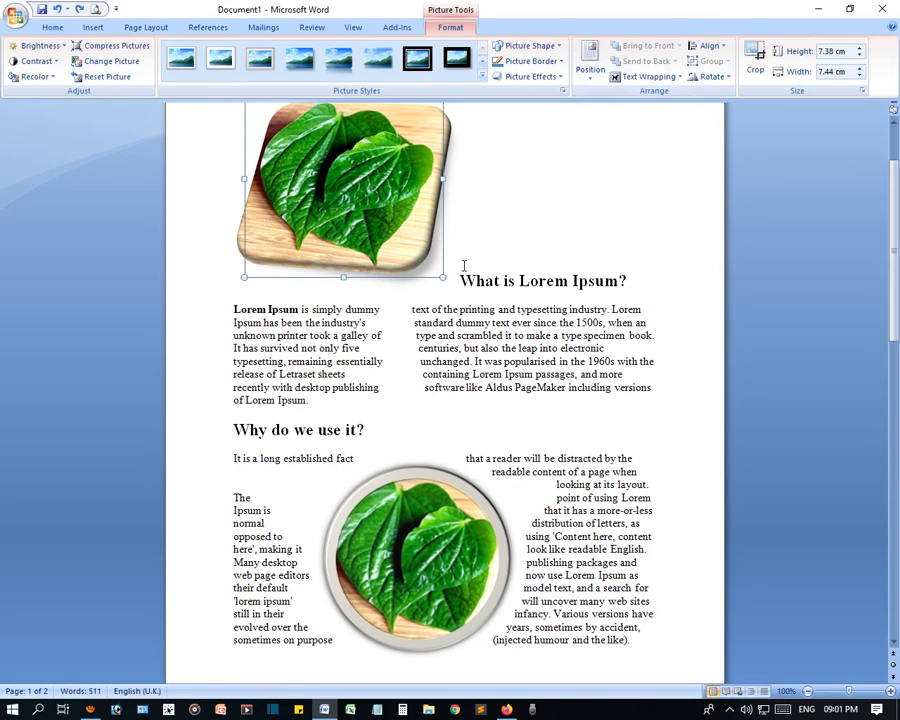
click(398, 497)
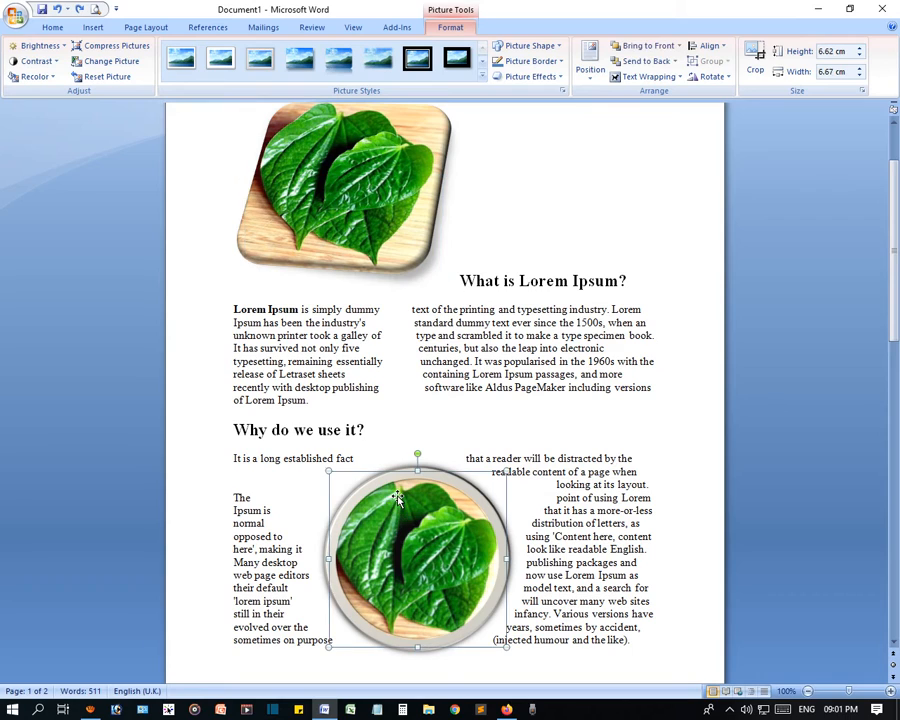
right_click(401, 520)
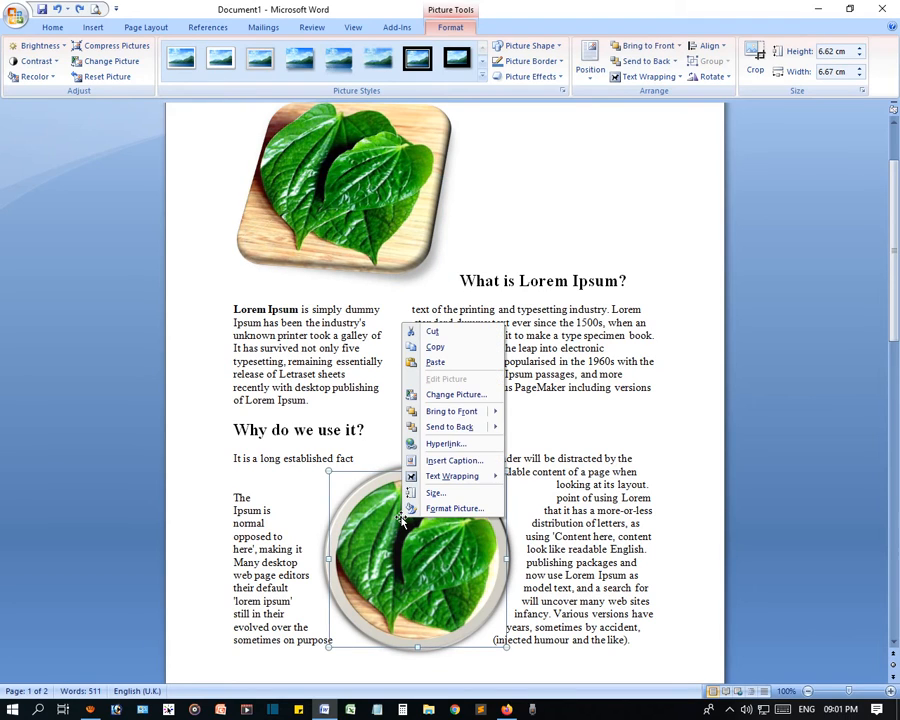
mouse_move(472, 420)
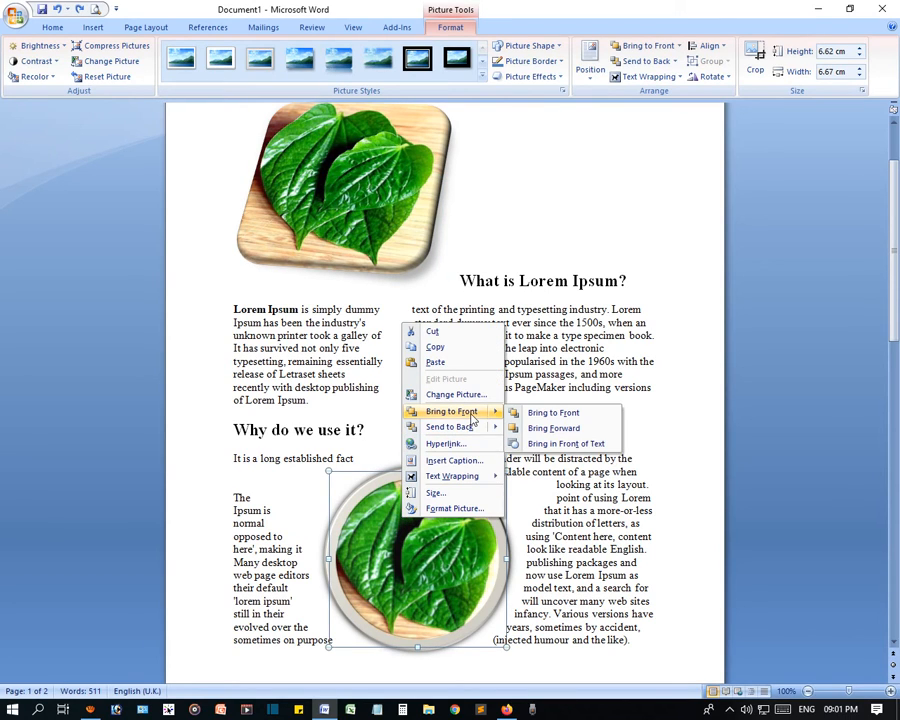
click(407, 541)
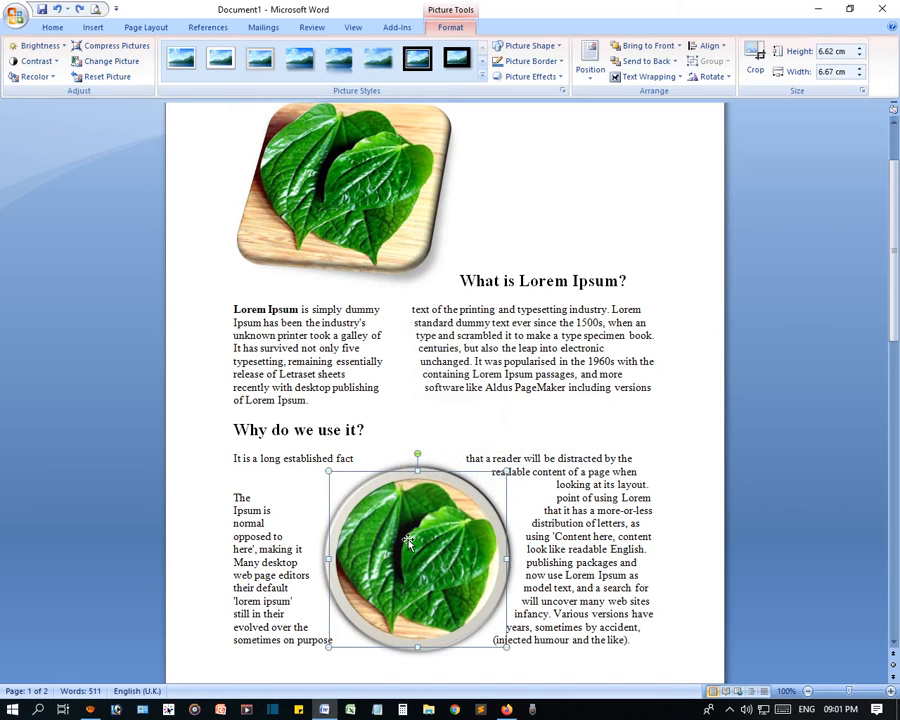
- Move the round picture to the top of the page beside the tilted picture and set its text wrapping to Square
drag(407, 541, 532, 221)
right_click(557, 231)
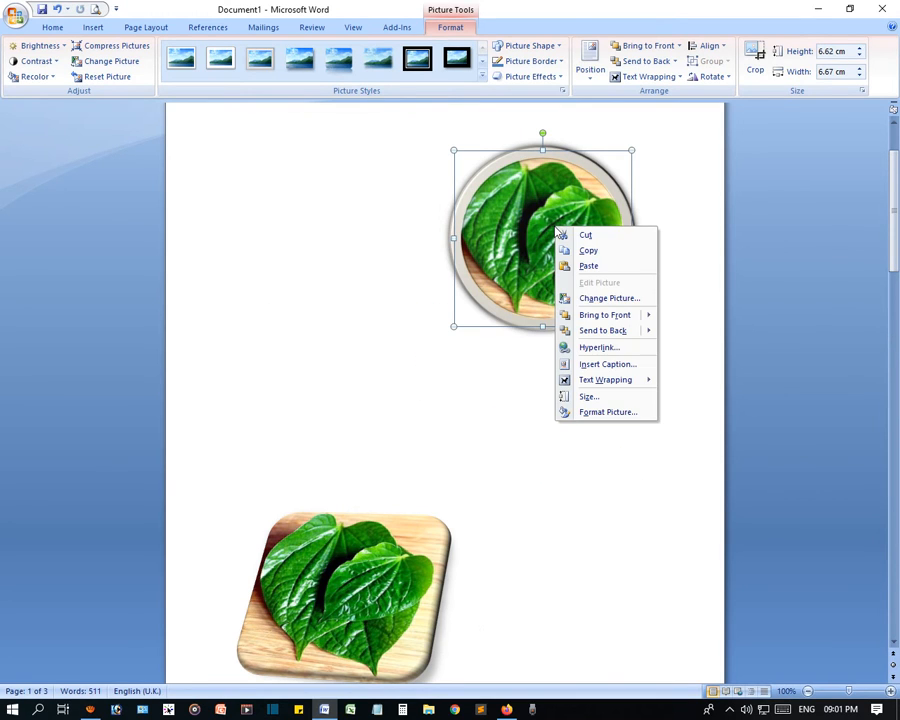
click(638, 79)
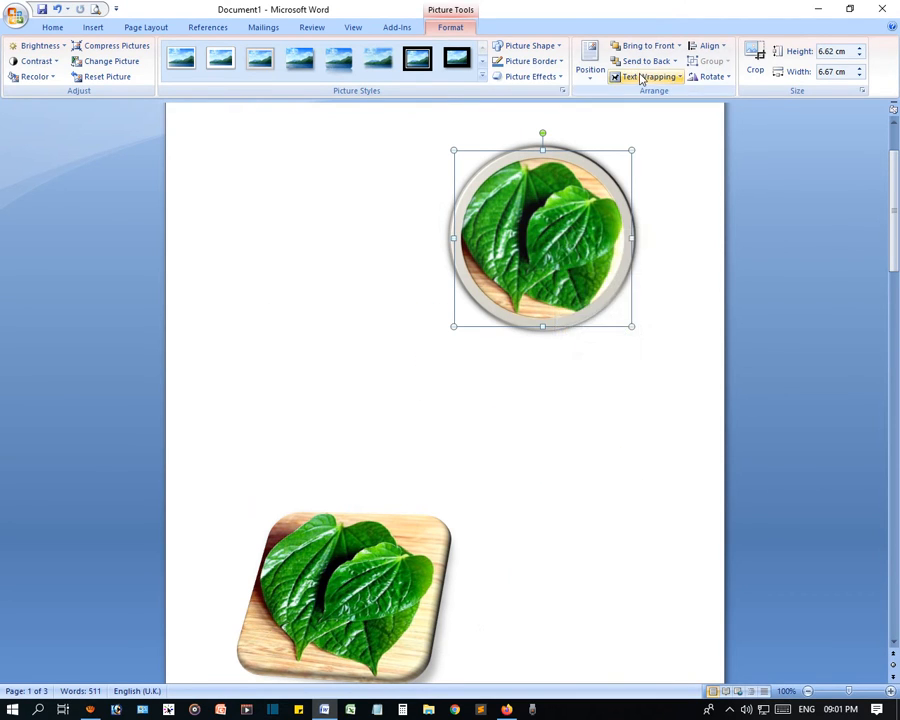
click(645, 80)
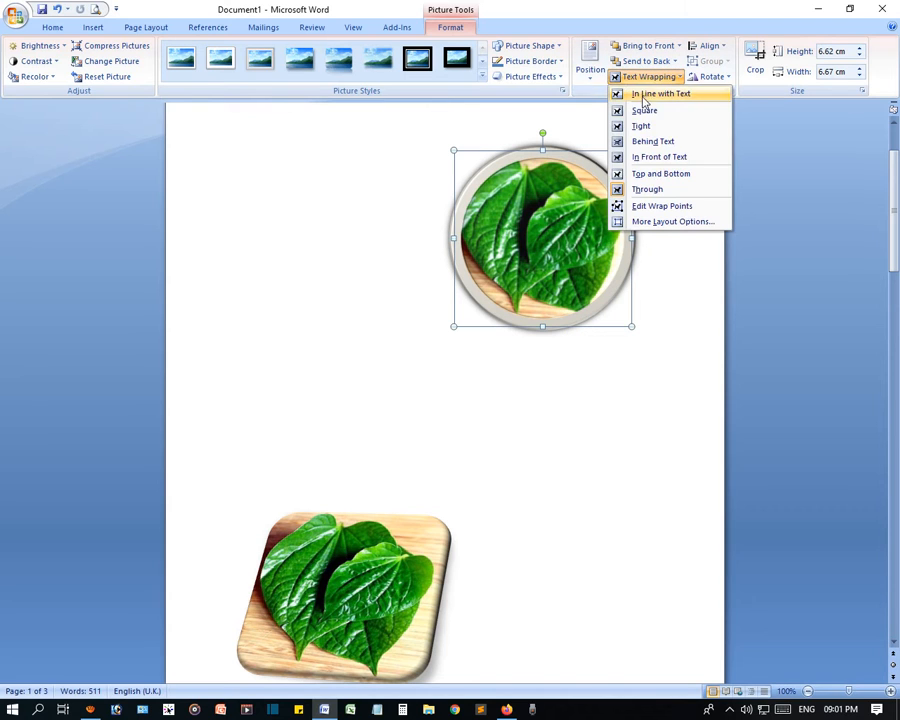
click(647, 114)
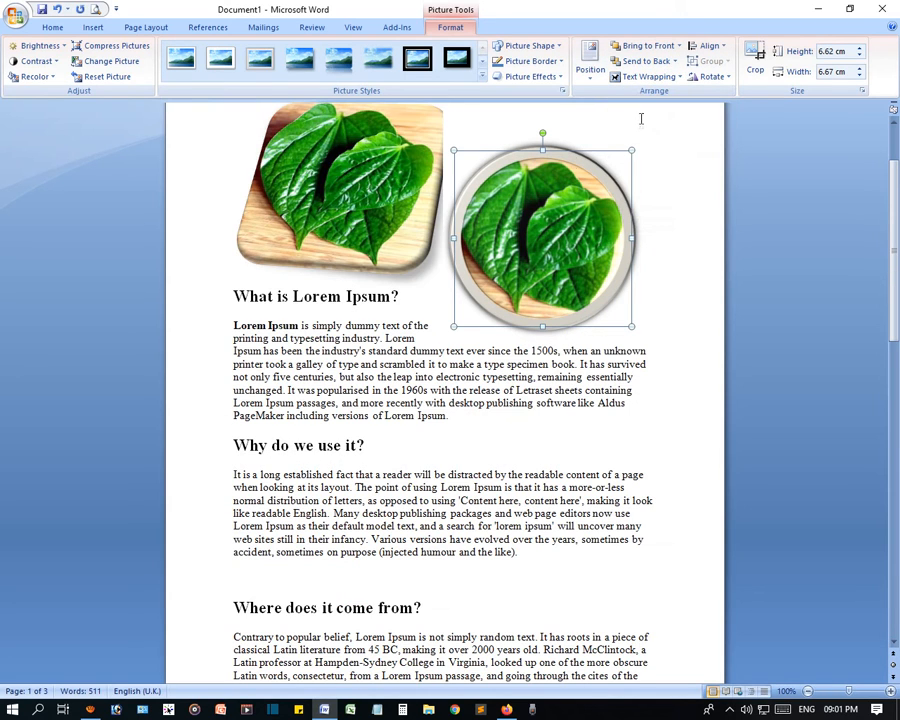
- Set the tilted picture's text wrapping to Square
click(275, 123)
click(655, 78)
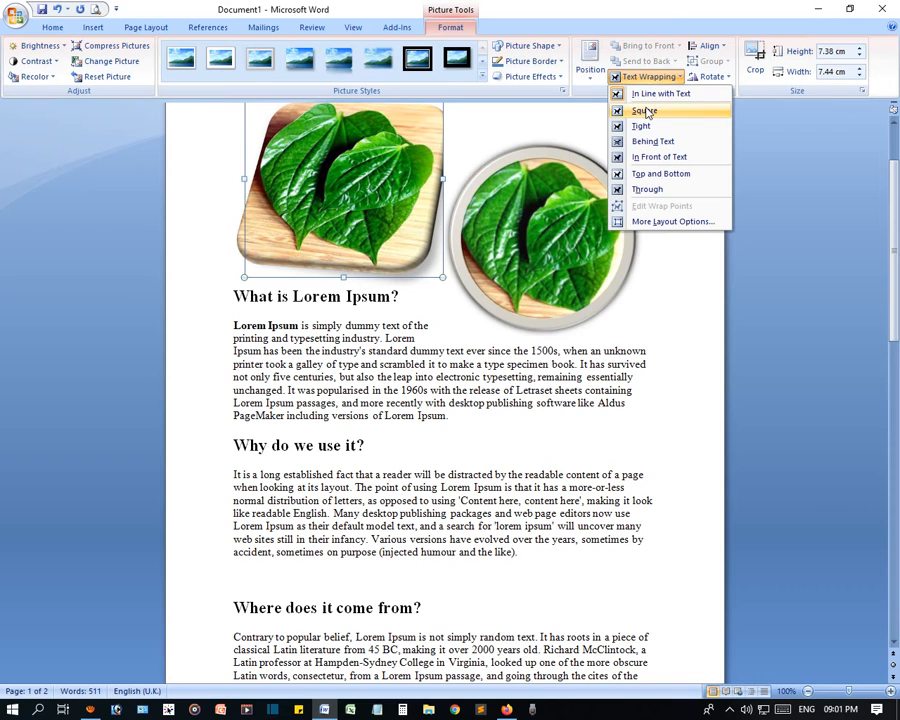
click(647, 111)
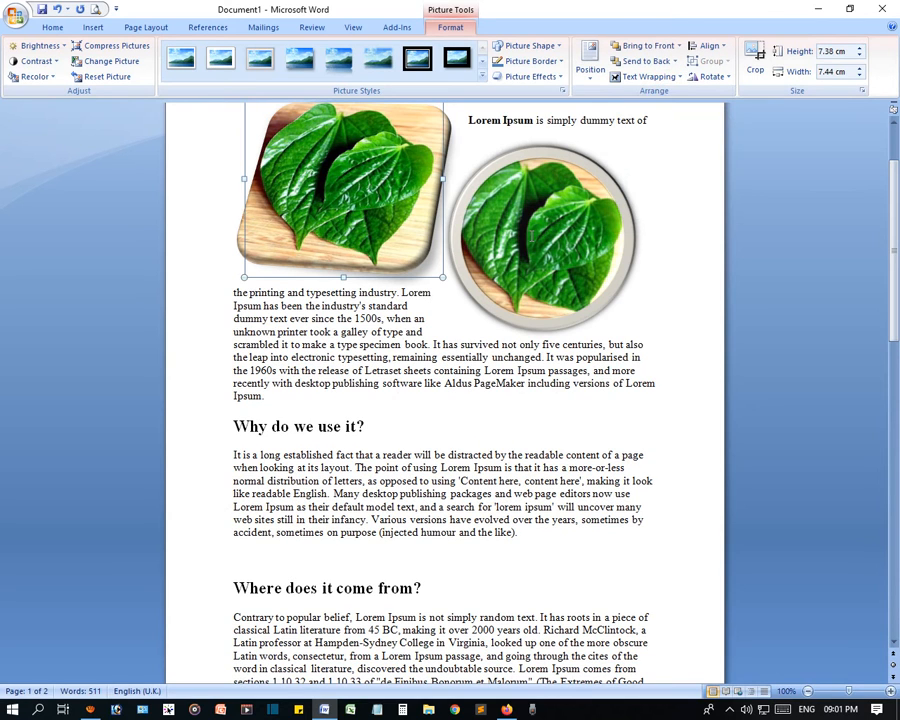
- Move the round picture beside the tilted picture, above the first heading, aligning their top edges
scroll(545, 277, up, 2)
click(545, 277)
drag(545, 277, 562, 207)
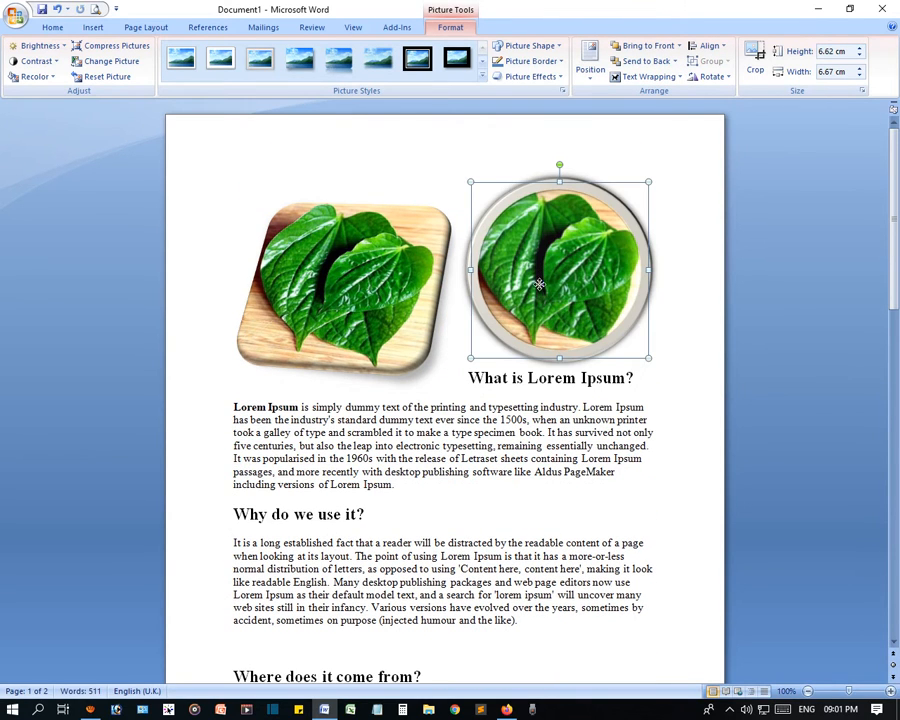
- Move the tilted picture into the first paragraph so it overlaps the lower-left part of the round picture
click(296, 203)
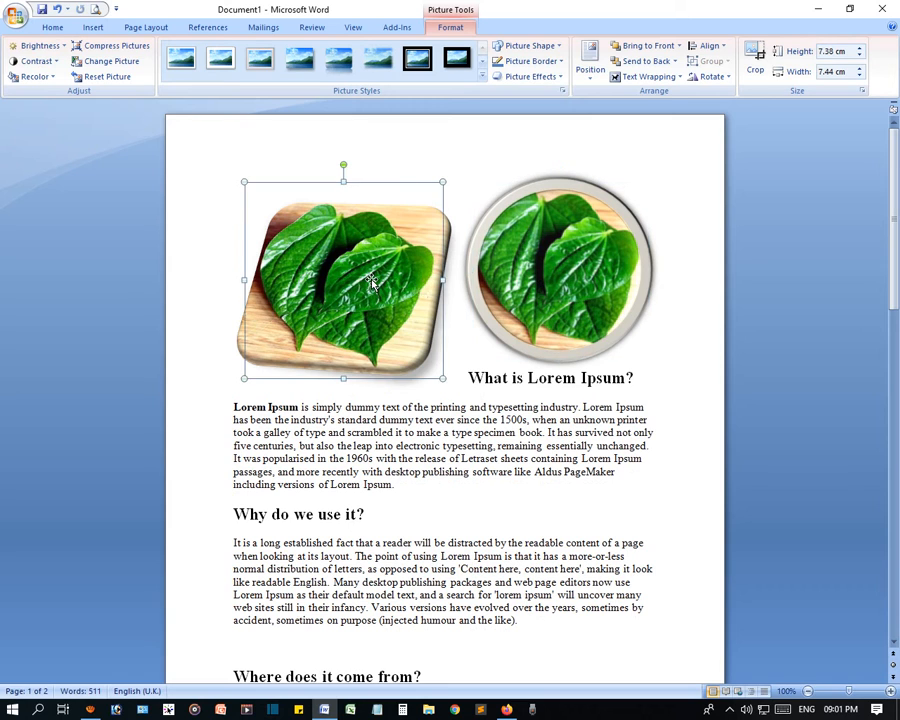
right_click(379, 270)
key(Escape)
drag(345, 304, 504, 326)
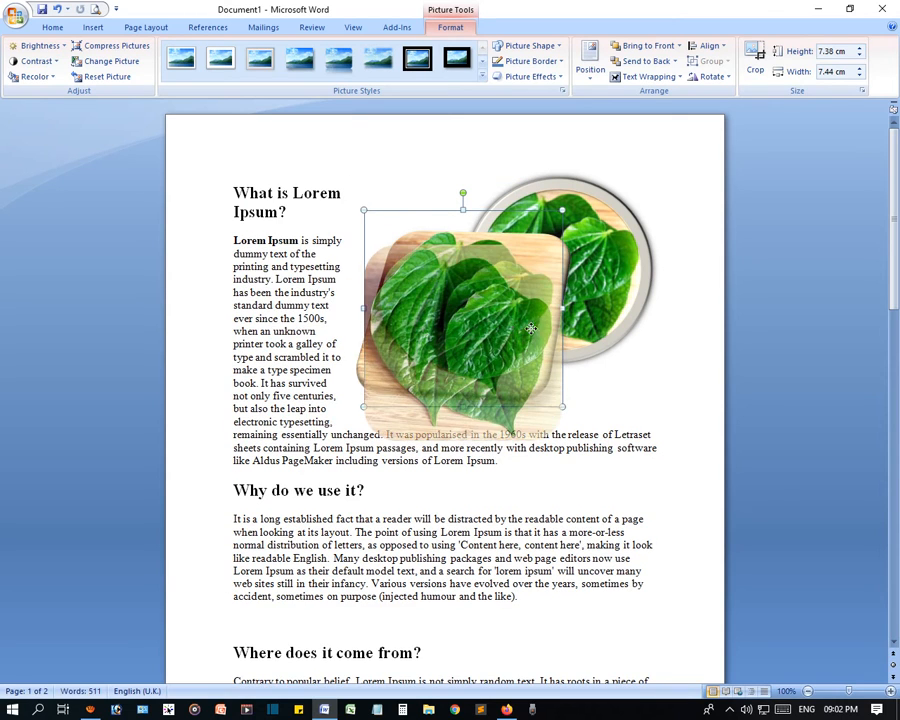
- Nudge the round picture slightly left and down behind the tilted picture, and fine-tune the tilted picture's position
click(592, 314)
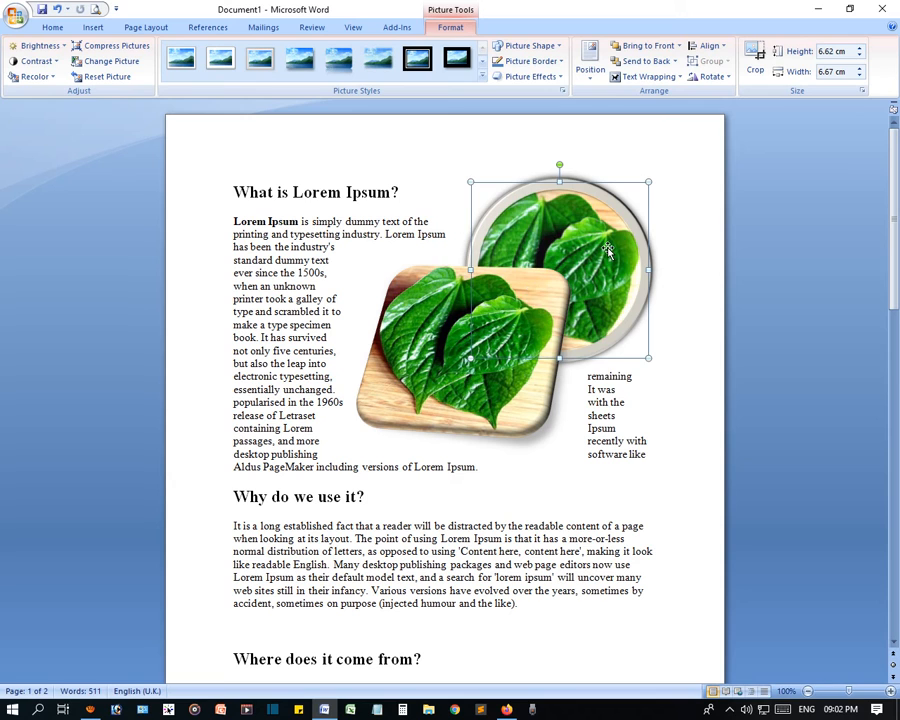
drag(543, 295, 521, 304)
click(430, 362)
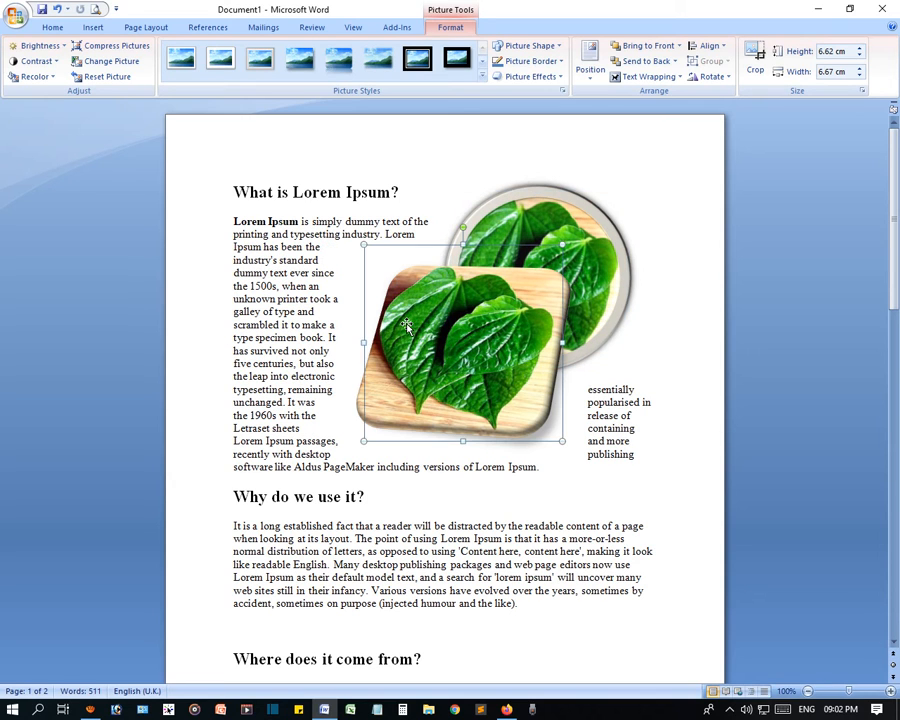
mouse_move(422, 366)
mouse_down()
mouse_move(394, 366)
mouse_move(422, 366)
mouse_up()
- Try Bring to Front on the round picture and on the tilted picture to compare the stacking order
click(620, 268)
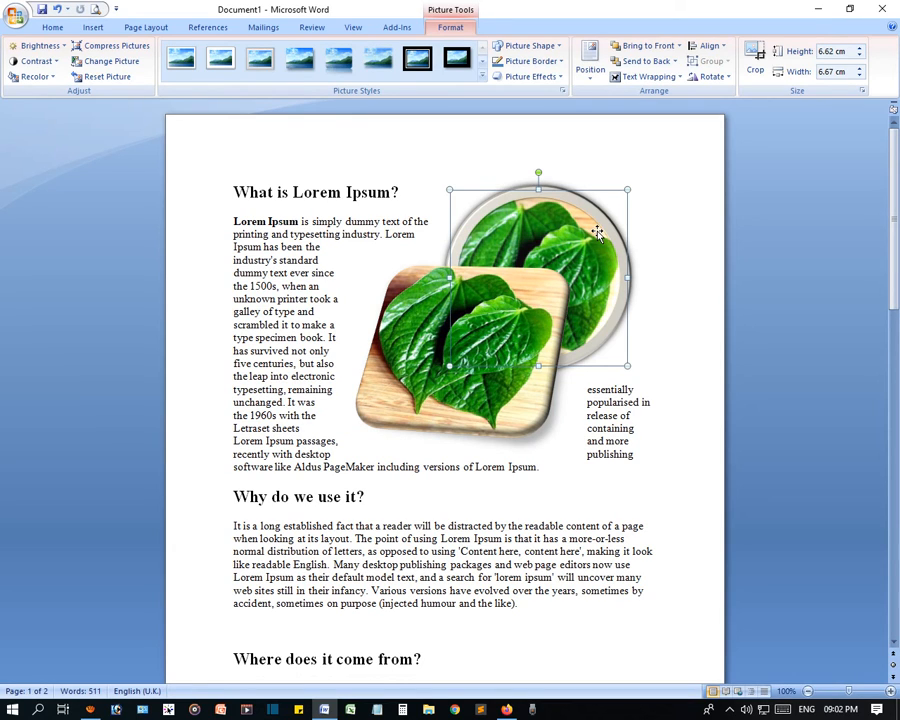
click(647, 47)
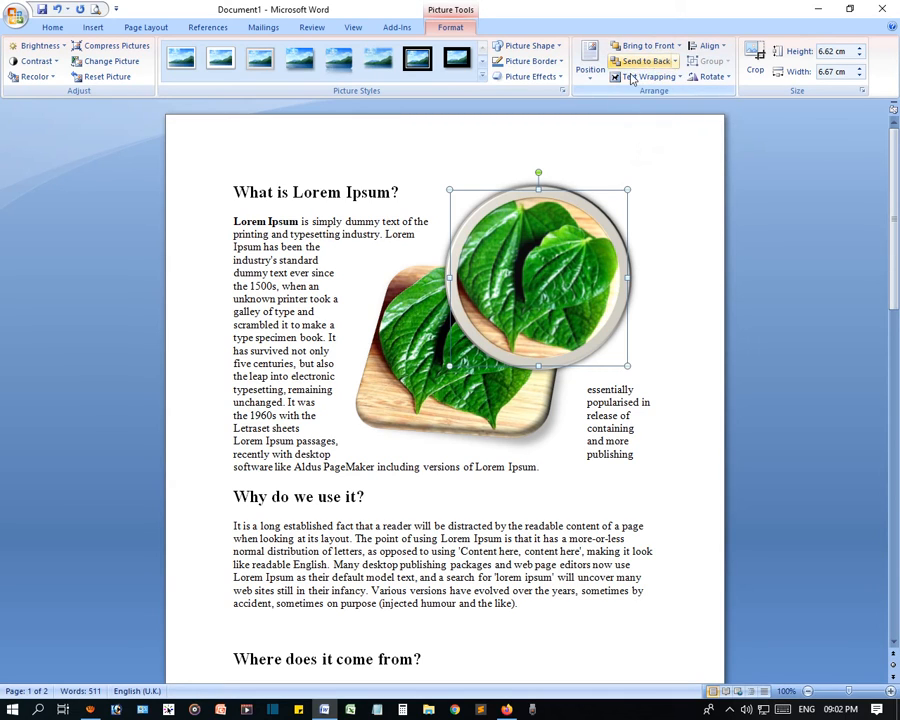
click(400, 360)
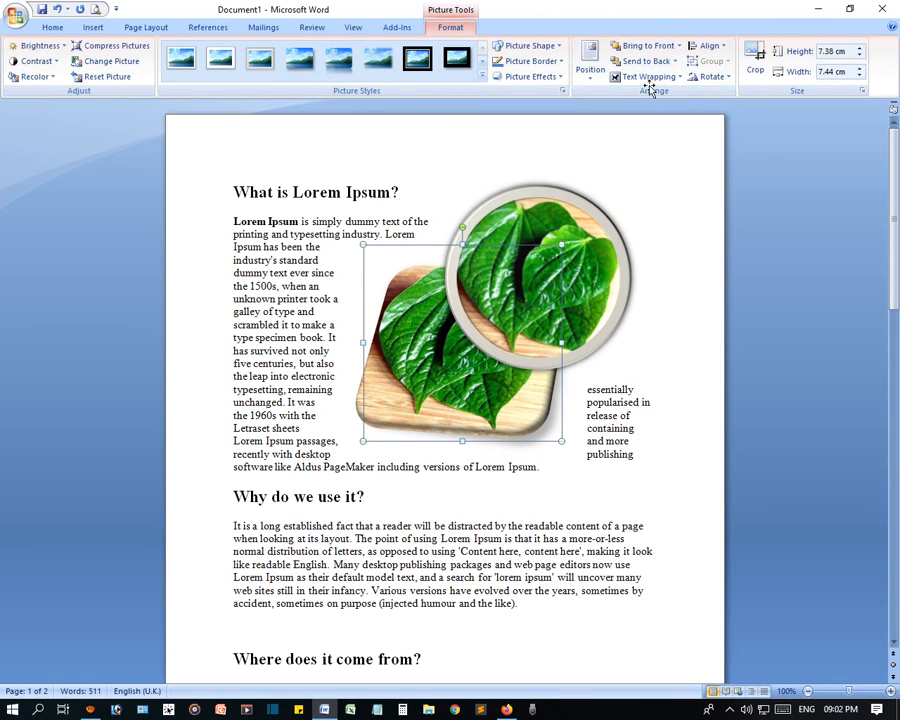
click(647, 46)
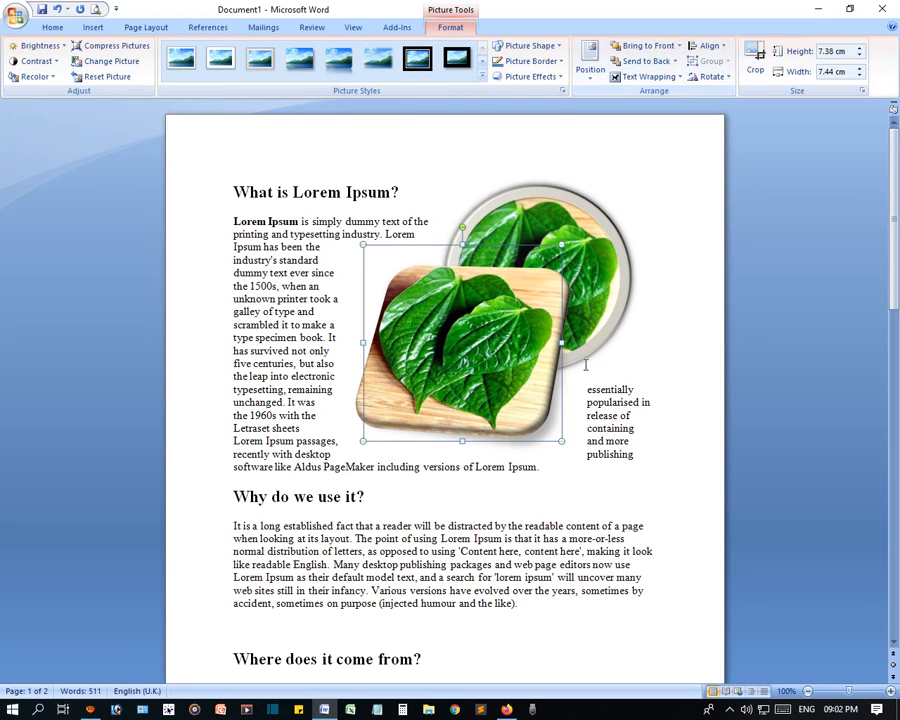
- Send the round picture to the back, followed by the tilted picture, so the round one overlaps it
click(552, 213)
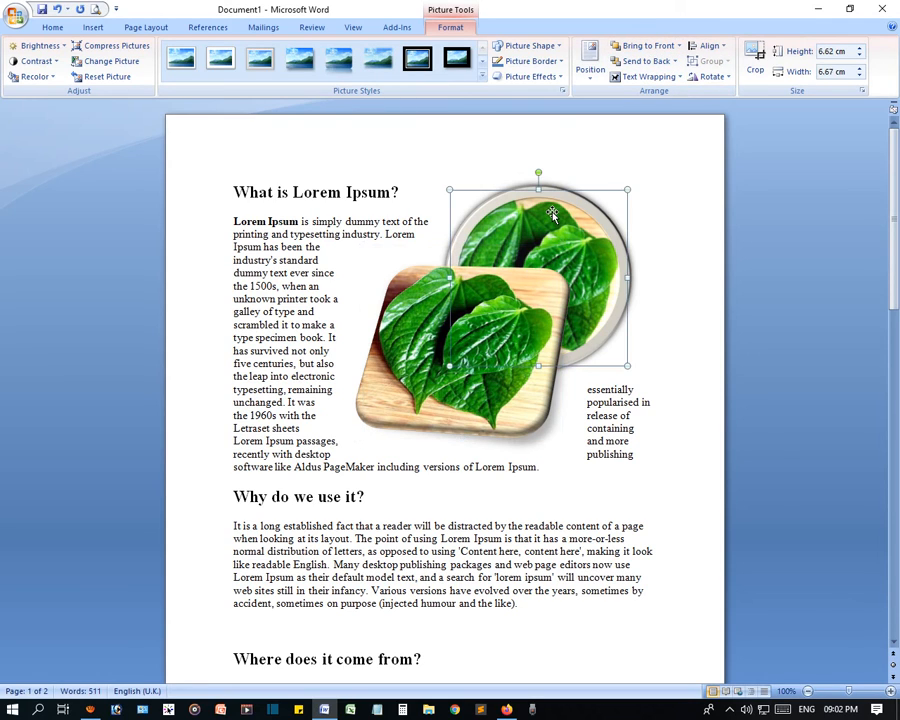
click(647, 61)
click(413, 352)
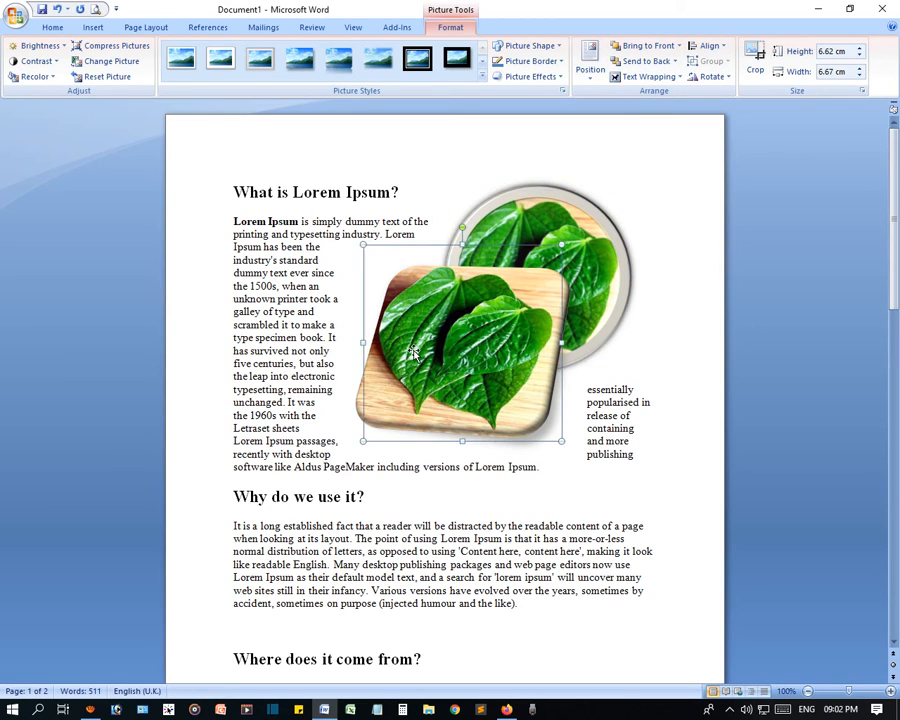
click(645, 61)
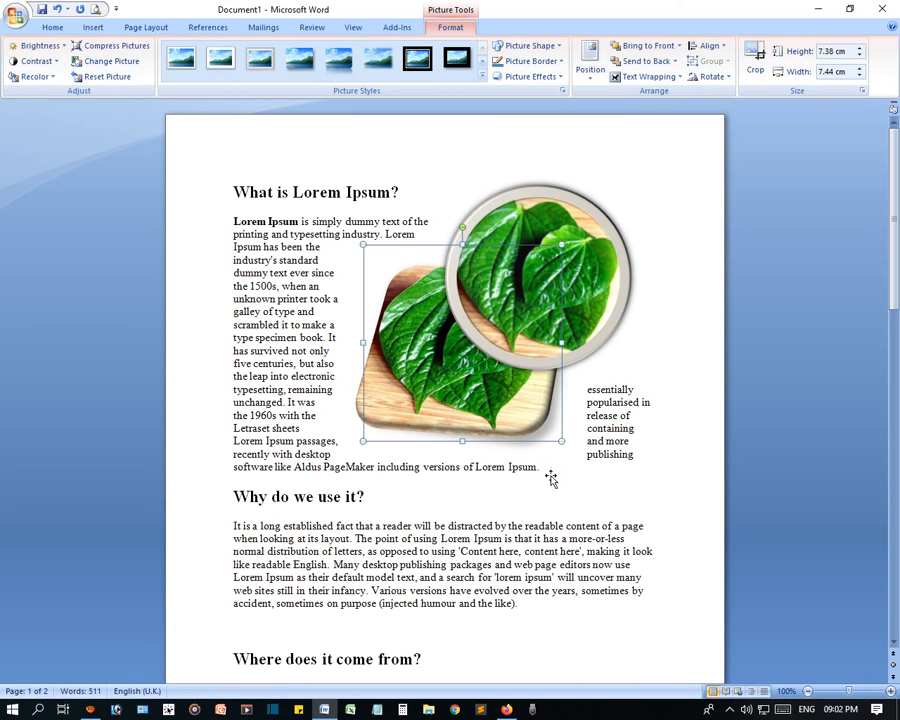
click(550, 476)
scroll(551, 476, down, 1)
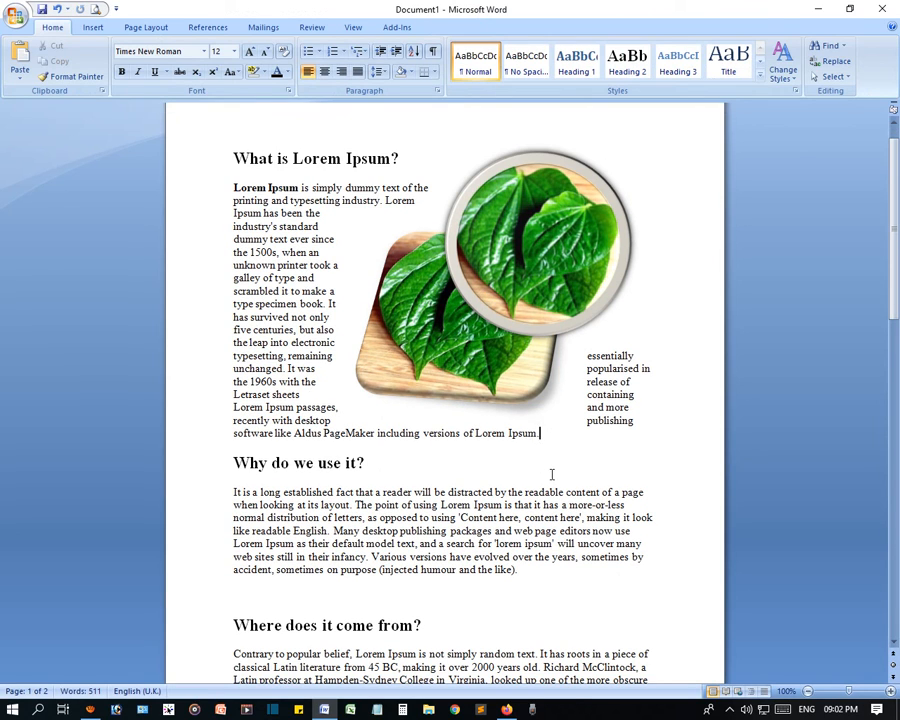
scroll(551, 476, down, 5)
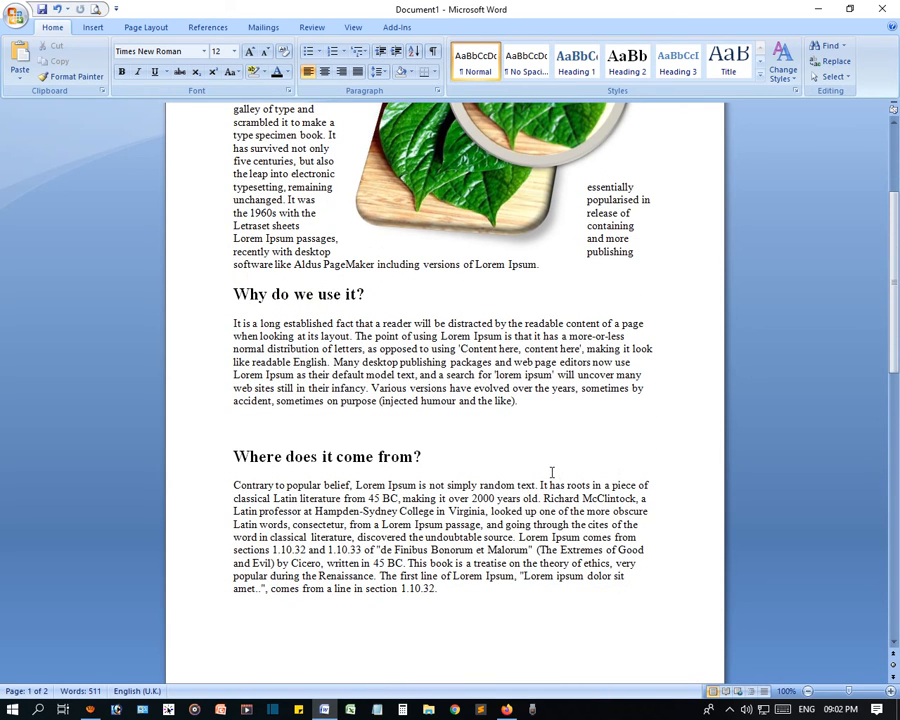
scroll(508, 451, up, 6)
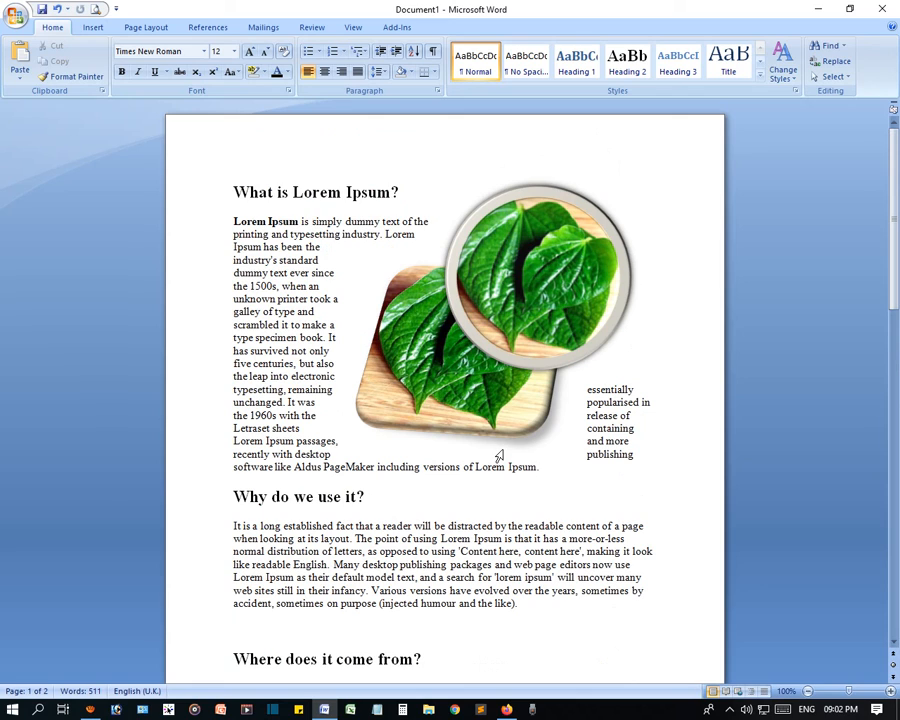
- Select the tilted picture and display its picture formatting tools
click(520, 314)
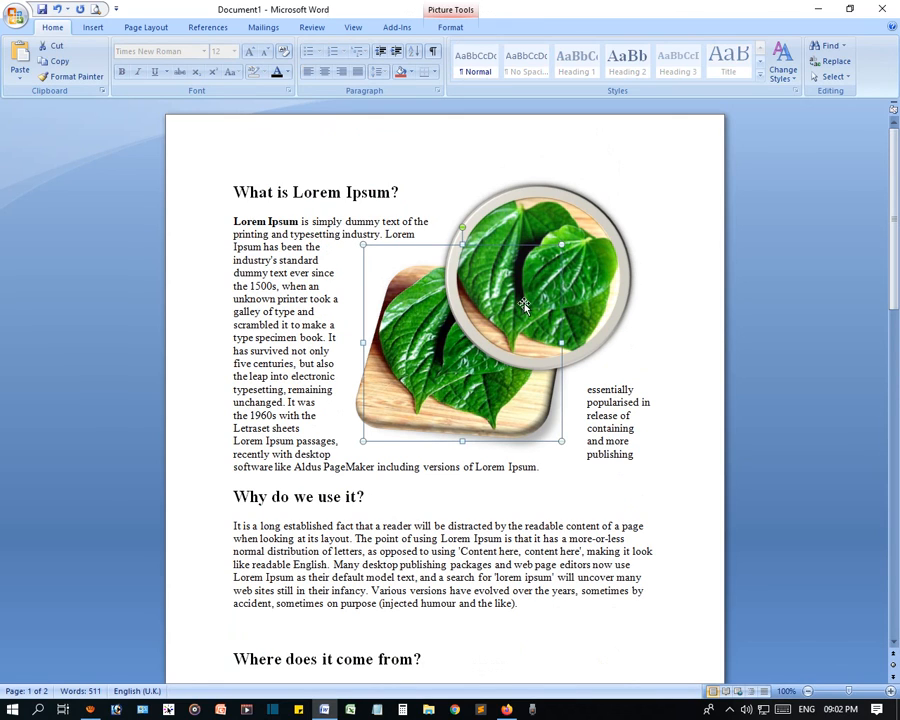
click(448, 27)
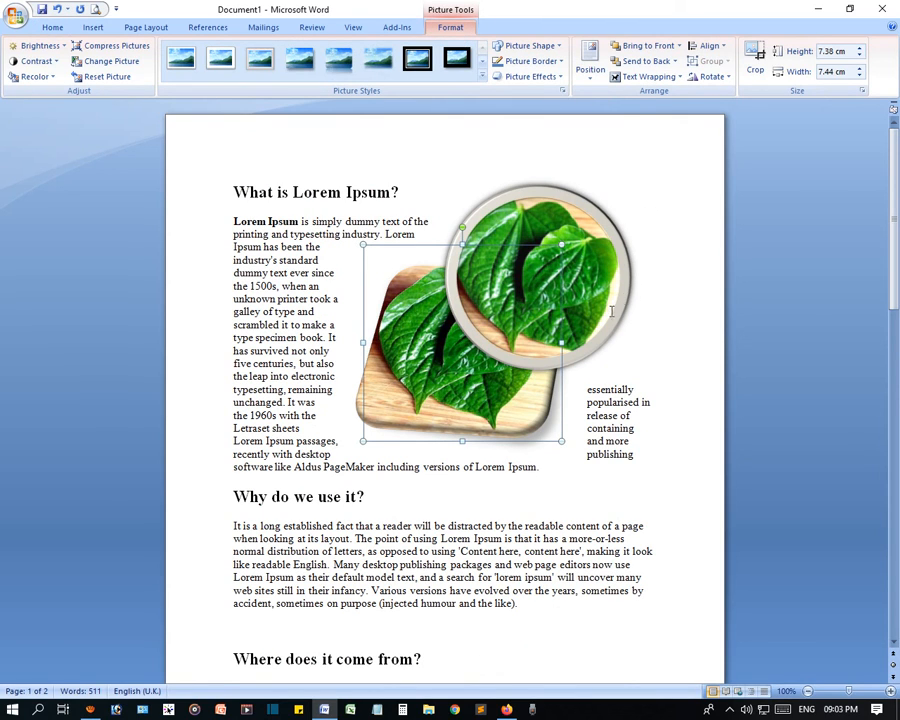